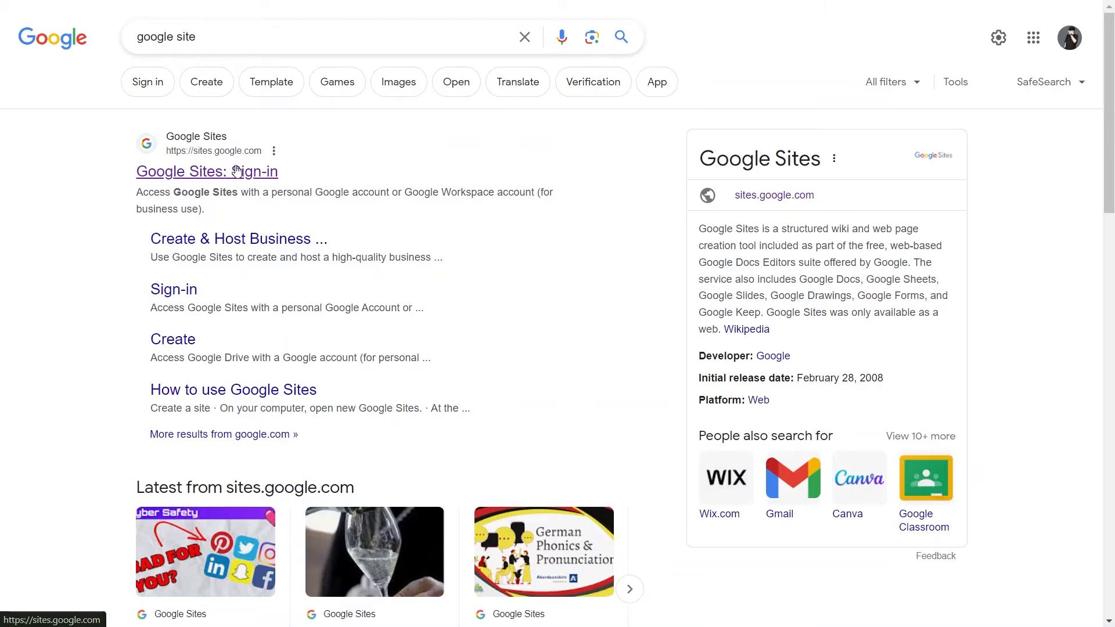
# Create a blank site in Google Sites and set the home page title to "MATTY'S UNBLOCKED GAMES".
pyautogui.click(237, 171)
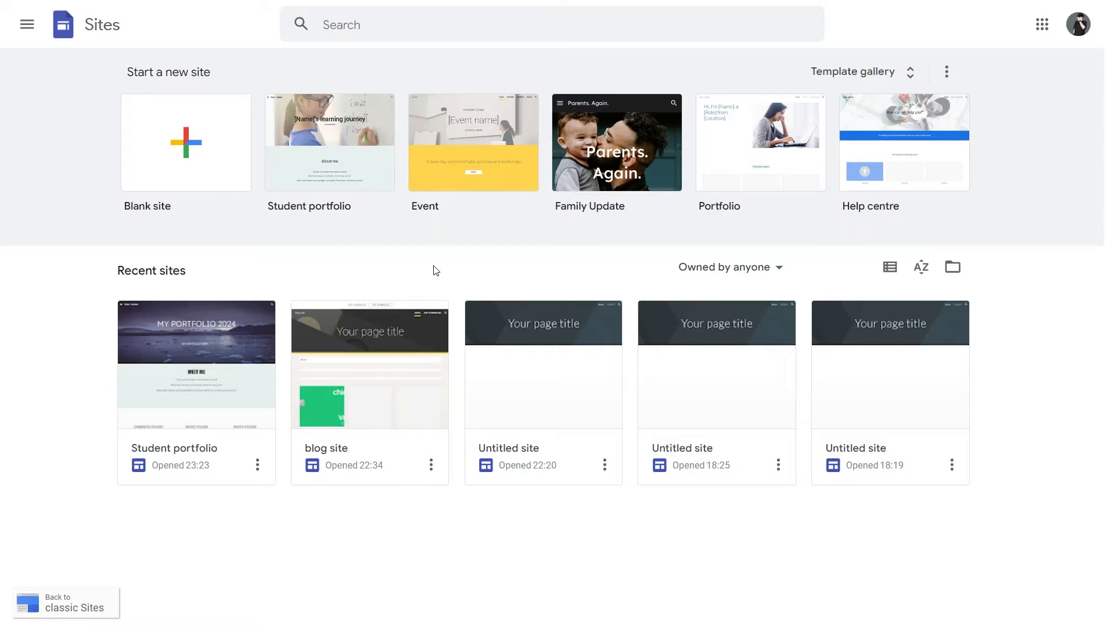
pyautogui.click(204, 139)
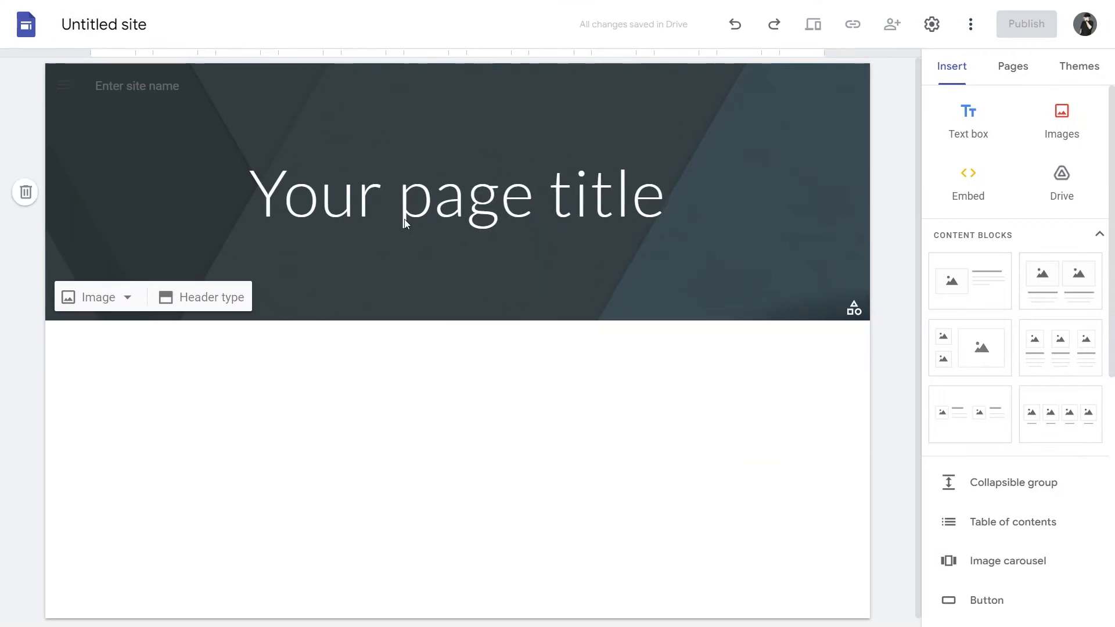
pyautogui.click(507, 204)
pyautogui.write('MATT')
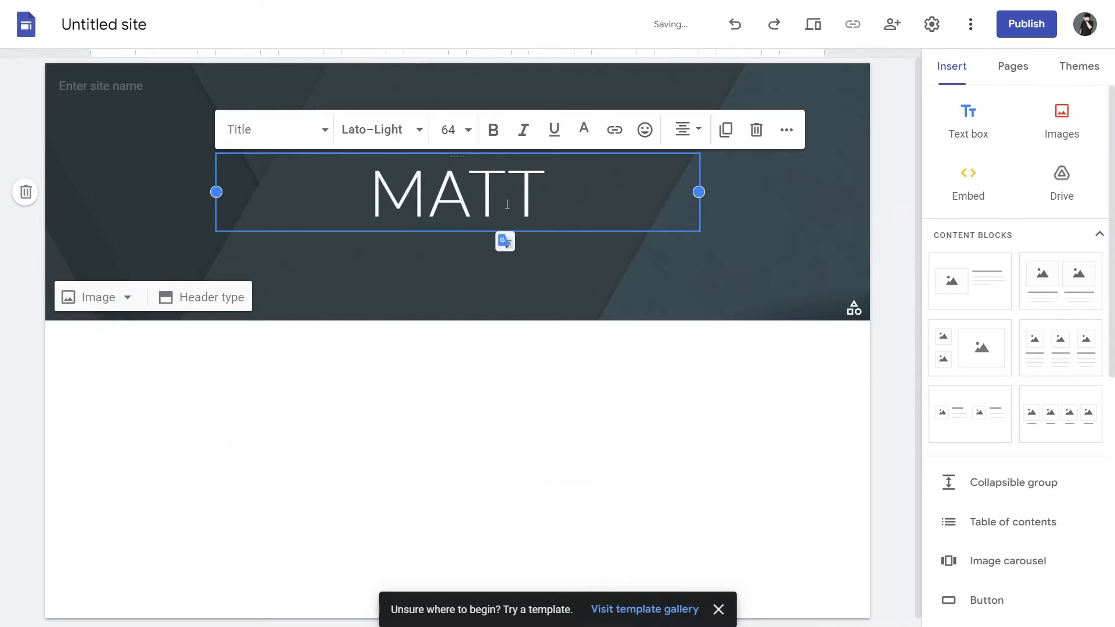
pyautogui.write('Y')
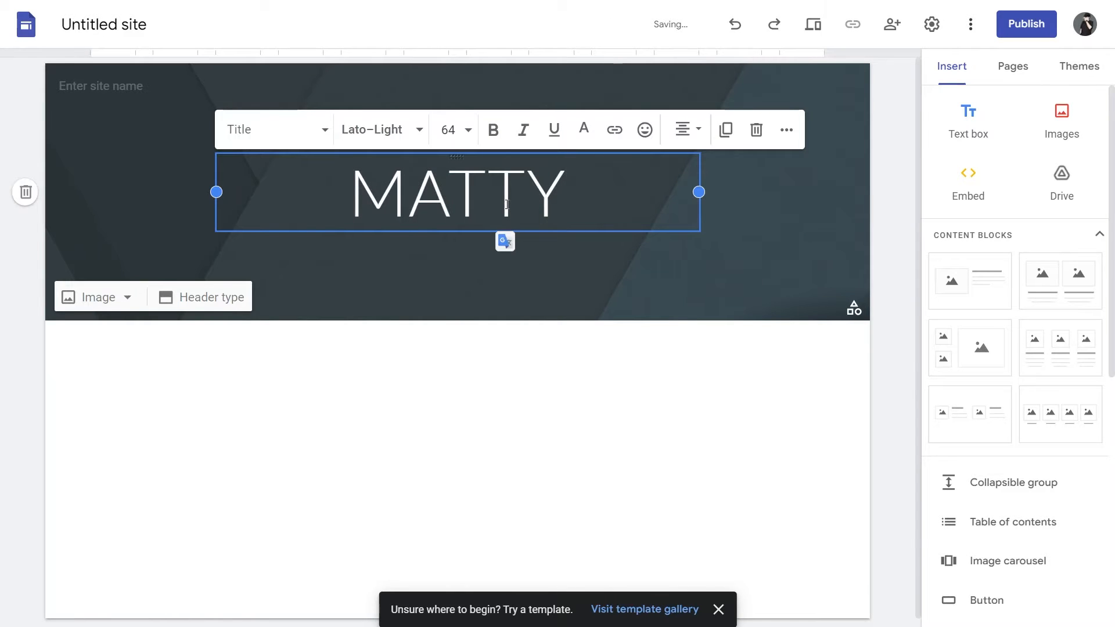
pyautogui.write("'S UNBLOCKED GAMES")
pyautogui.click(784, 303)
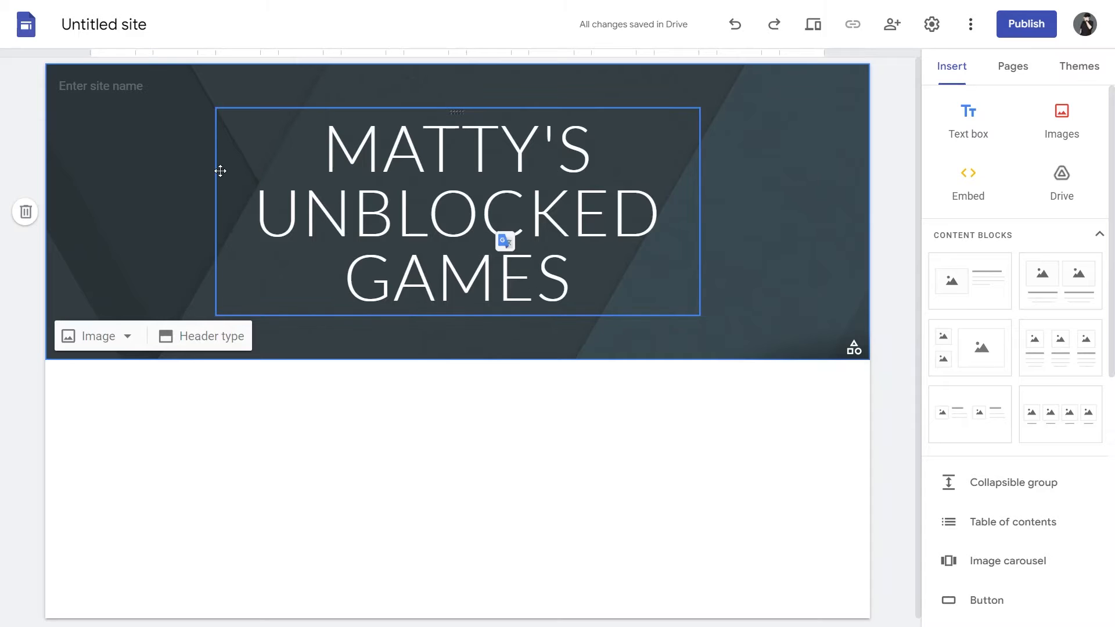
# Name the site "matty unblocked games" in the header.
pyautogui.click(105, 85)
pyautogui.write('matty unbloc')
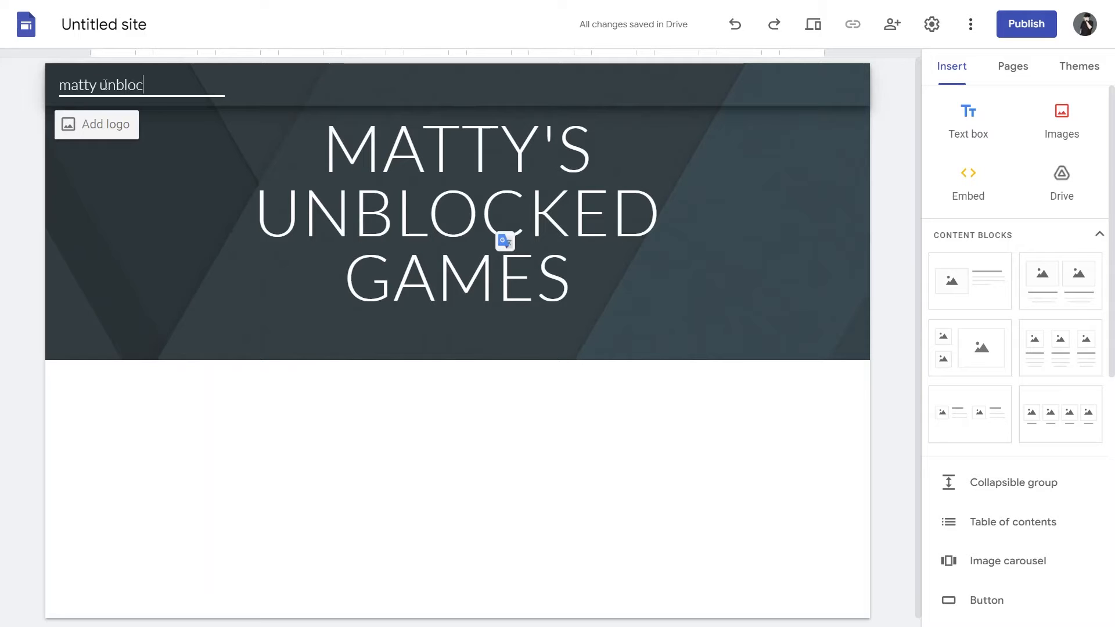
pyautogui.write('ked gam')
pyautogui.write('es')
pyautogui.press('Return')
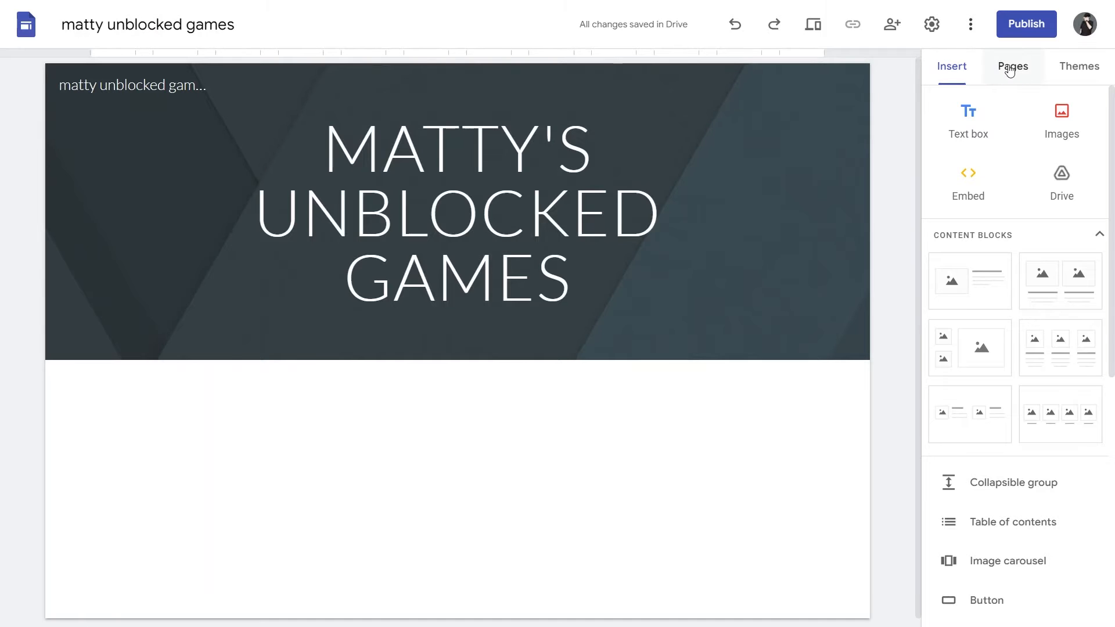
# Add a new page named "slope games" to the site.
pyautogui.click(1013, 66)
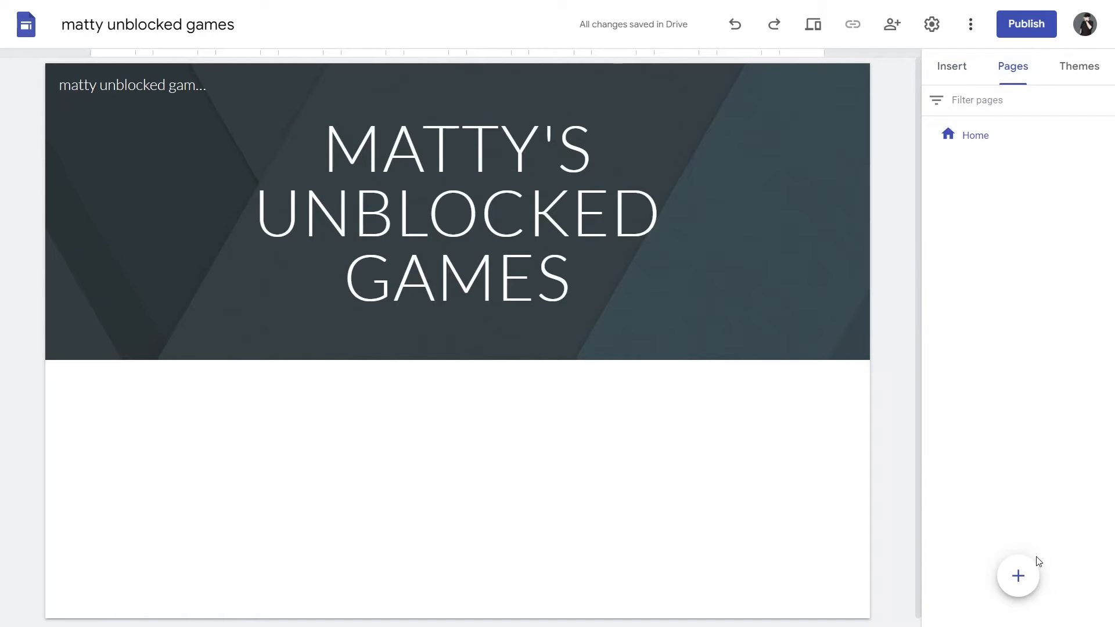
pyautogui.click(1037, 580)
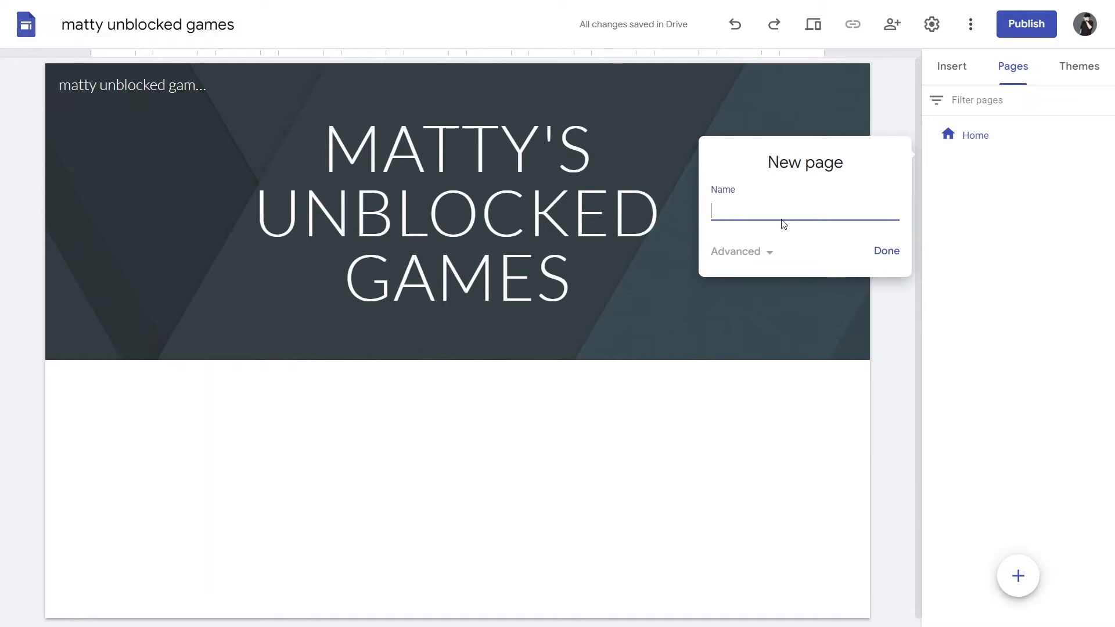
pyautogui.write('slope games')
pyautogui.click(892, 255)
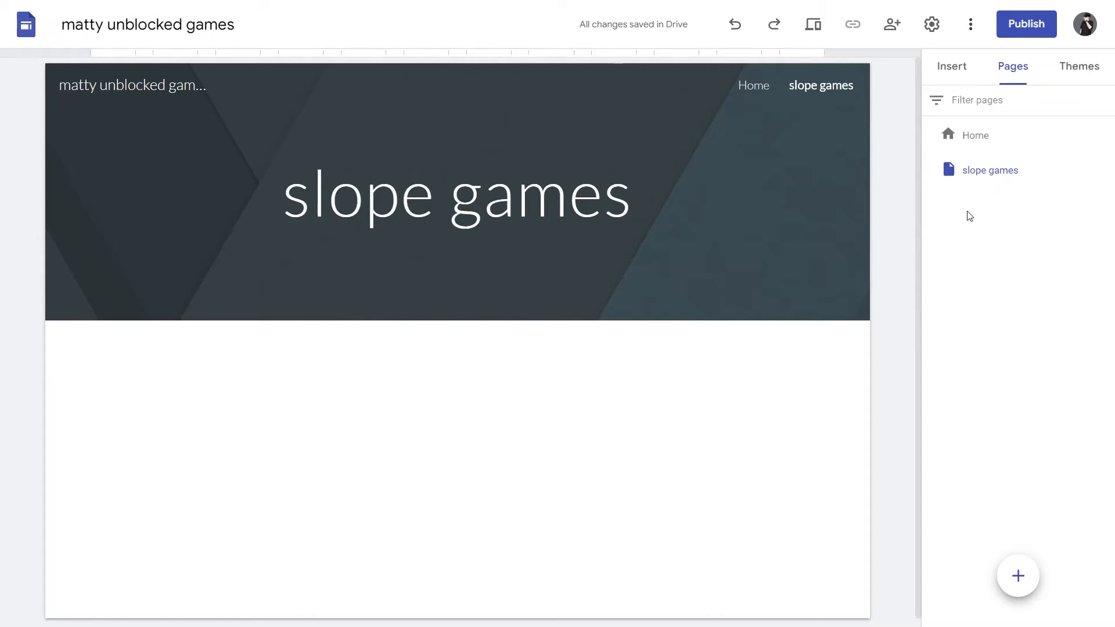
# Search the web for "slope games" and open the Slope Game result from slopegame.online.
pyautogui.click(460, 259)
pyautogui.write('slop')
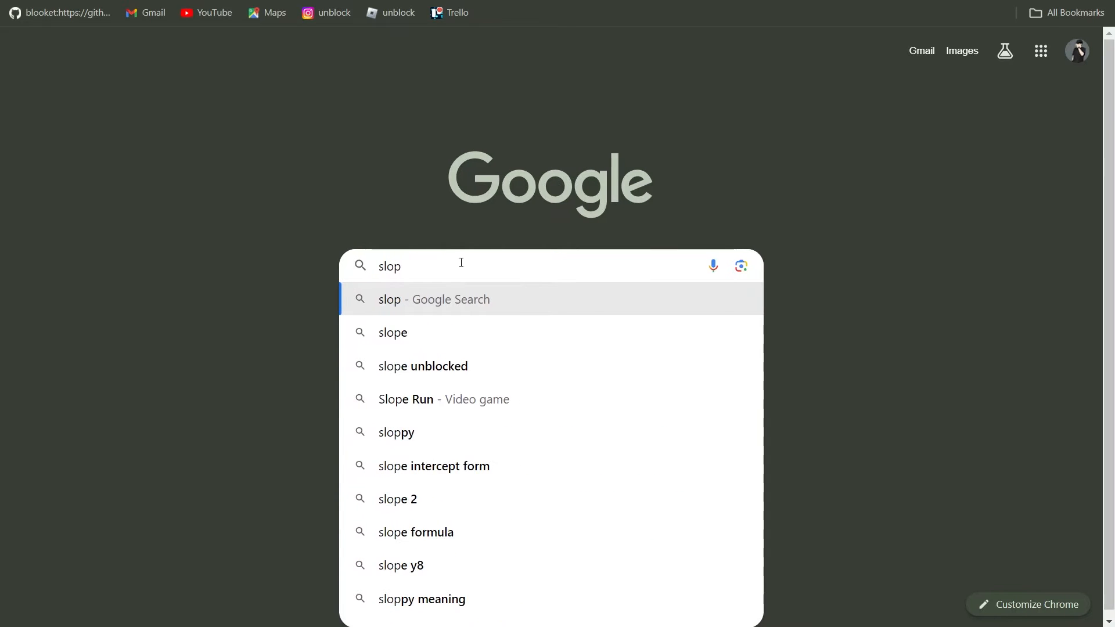
pyautogui.write('e games')
pyautogui.press('Return')
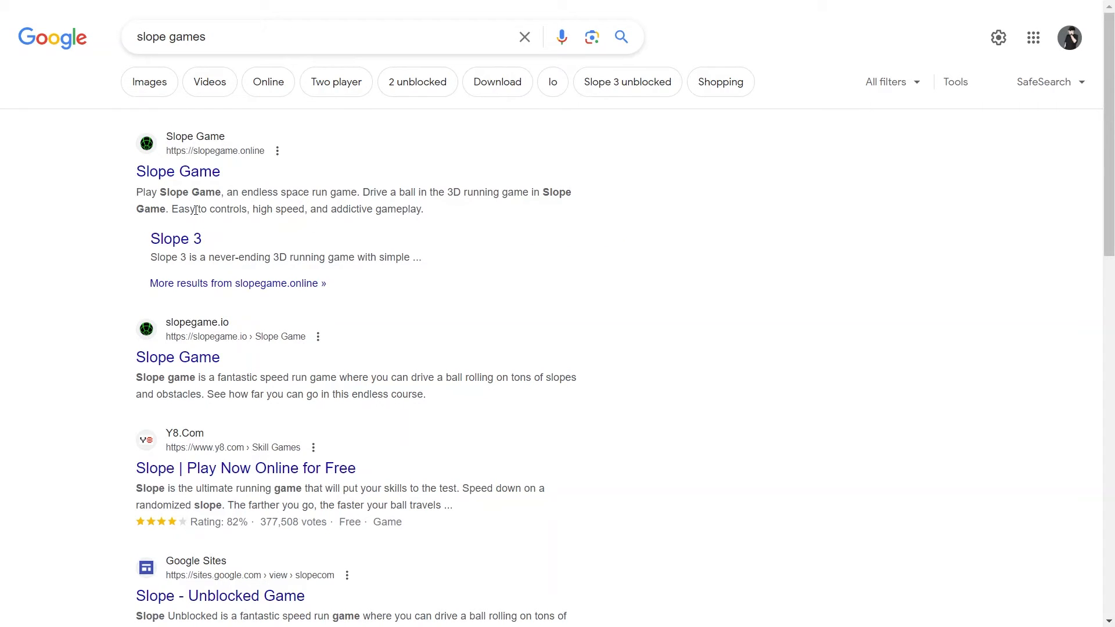
pyautogui.click(189, 173)
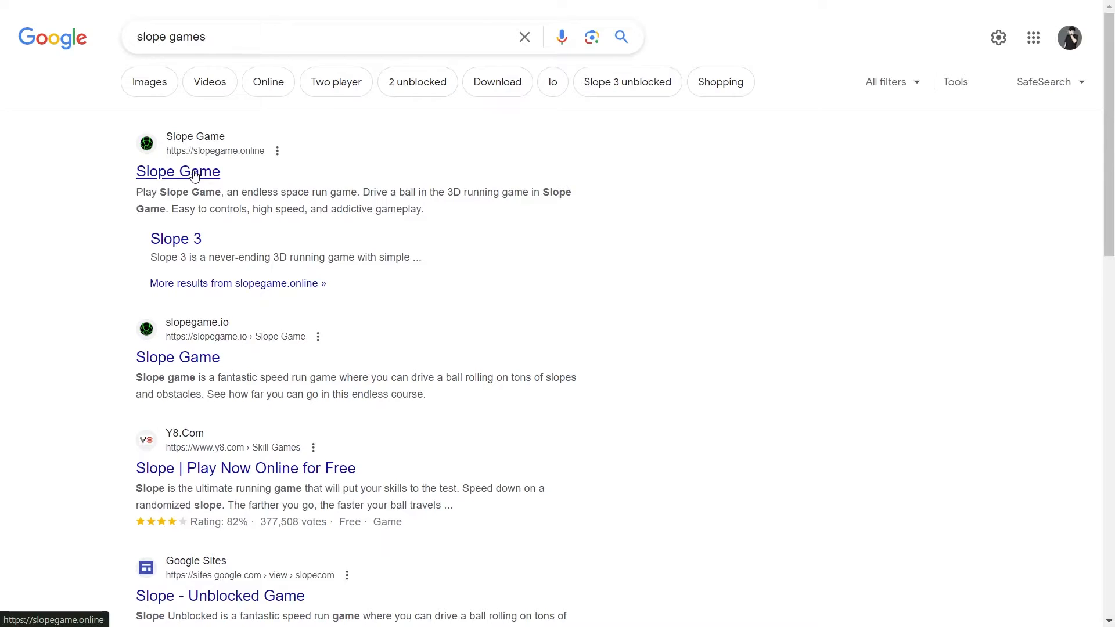
# Copy the Slope Game page's web address and return to the site editor in full-screen view.
pyautogui.click(999, 73)
pyautogui.press('F11')
pyautogui.rightClick(223, 44)
pyautogui.hotkey('ctrl', 'c')
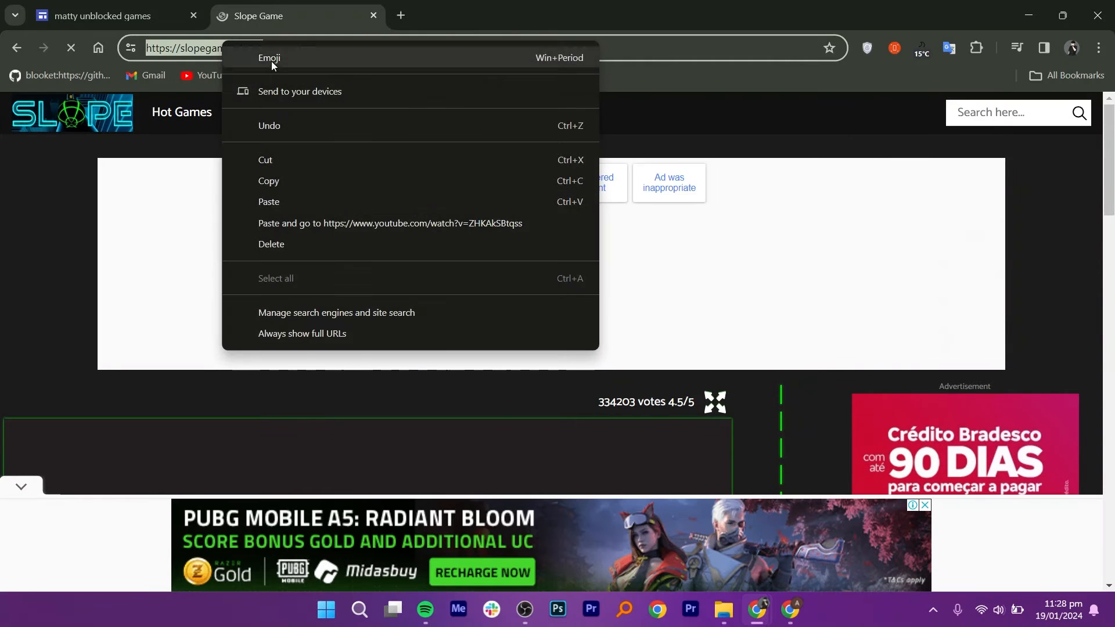
pyautogui.click(267, 179)
pyautogui.click(116, 16)
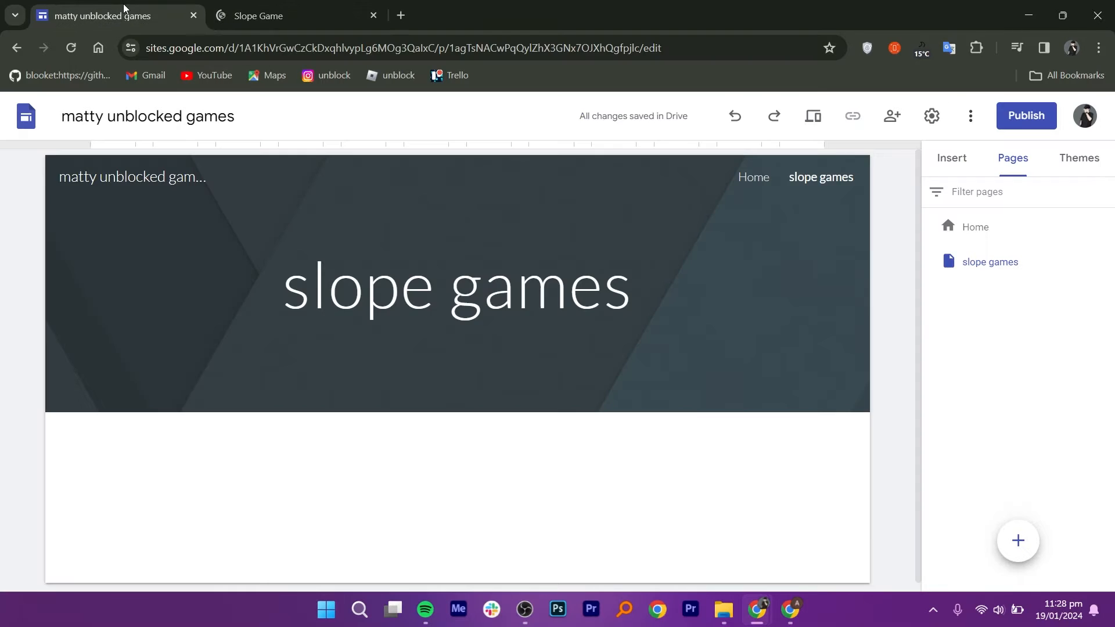
pyautogui.press('F11')
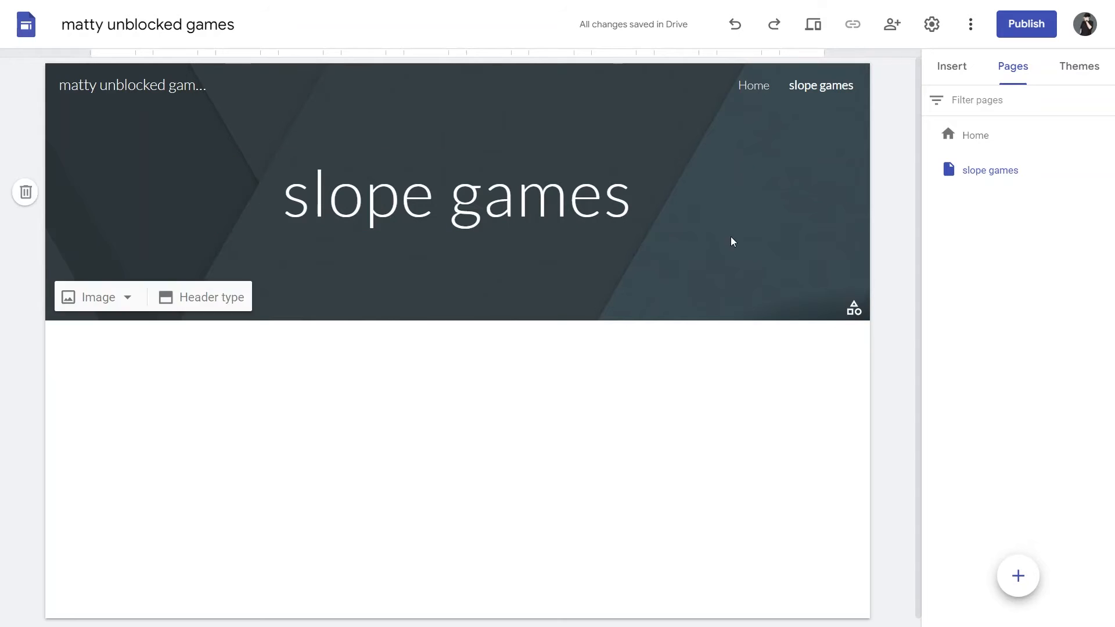
pyautogui.click(937, 65)
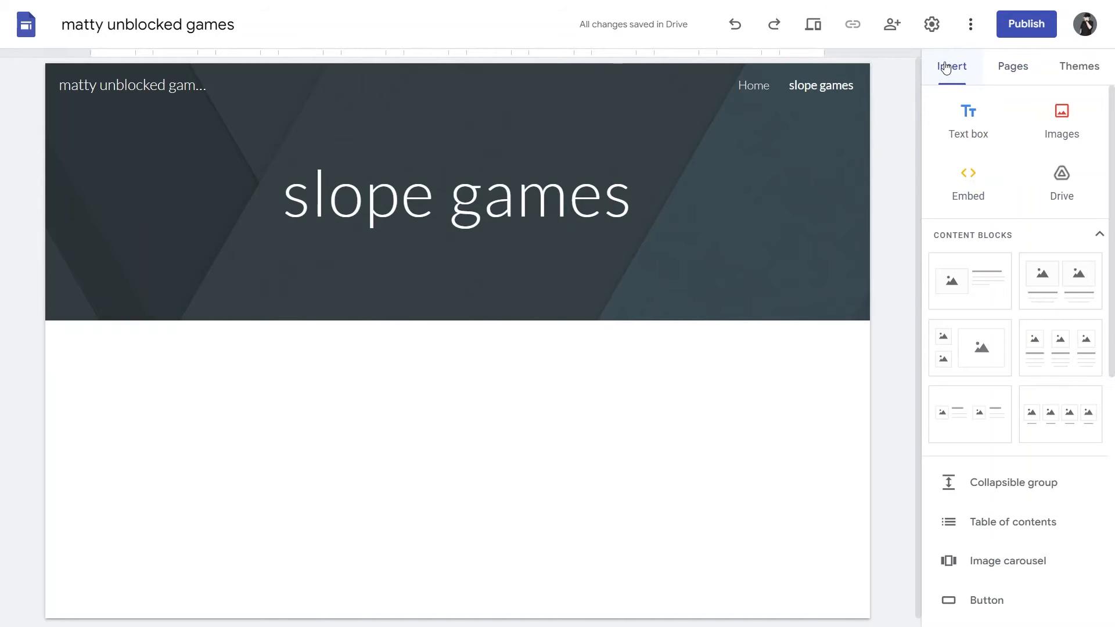
pyautogui.click(958, 197)
pyautogui.hotkey('ctrl', 'v')
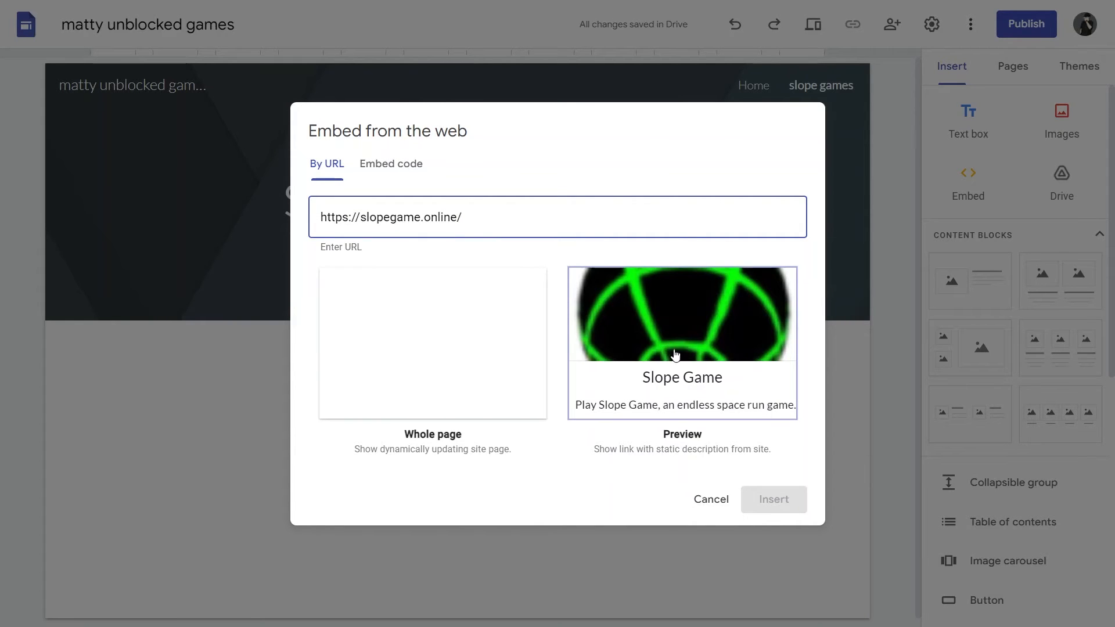
pyautogui.click(428, 350)
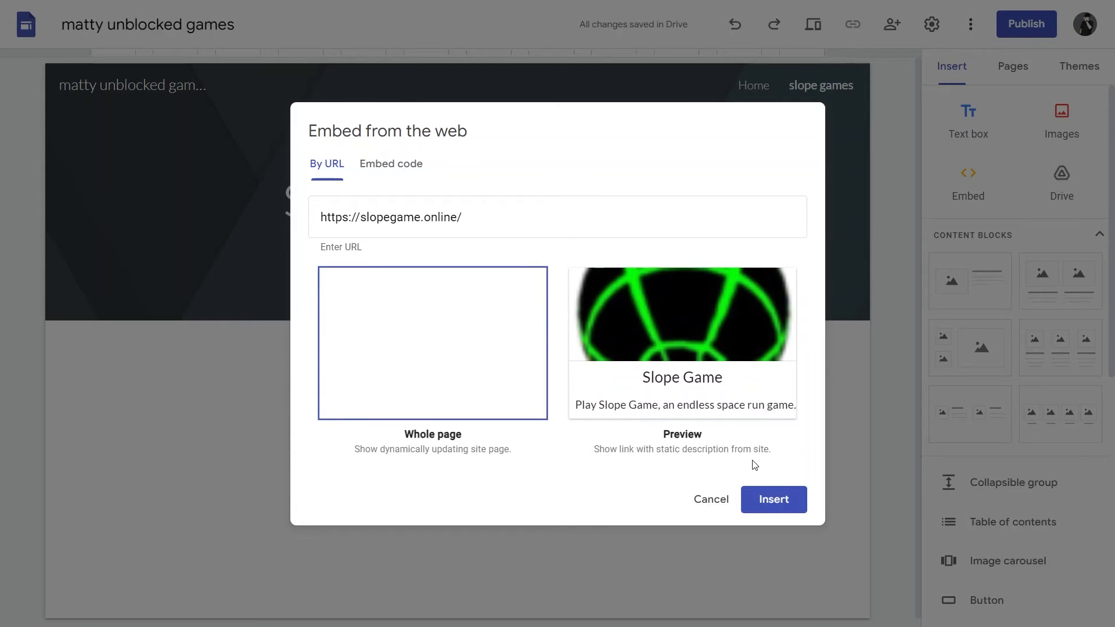
pyautogui.click(772, 500)
pyautogui.moveTo(920, 413)
pyautogui.mouseDown()
pyautogui.moveTo(914, 341)
pyautogui.moveTo(923, 413)
pyautogui.mouseUp()
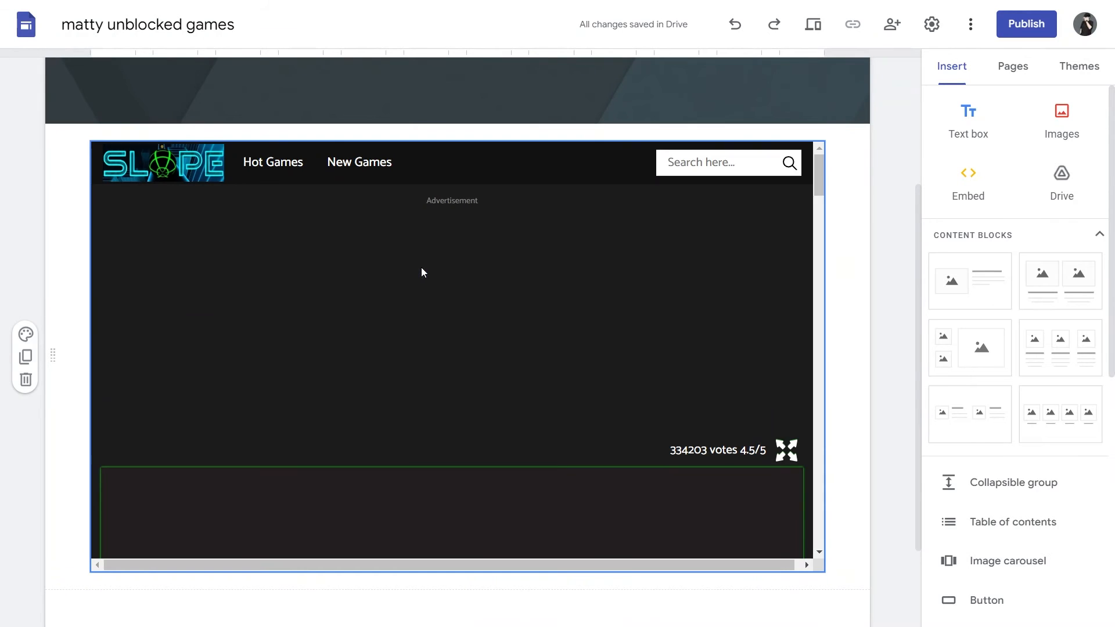
# Publish the site with the web address "hghghugu", view the published page and close it again.
pyautogui.click(1025, 23)
pyautogui.write('hghgh')
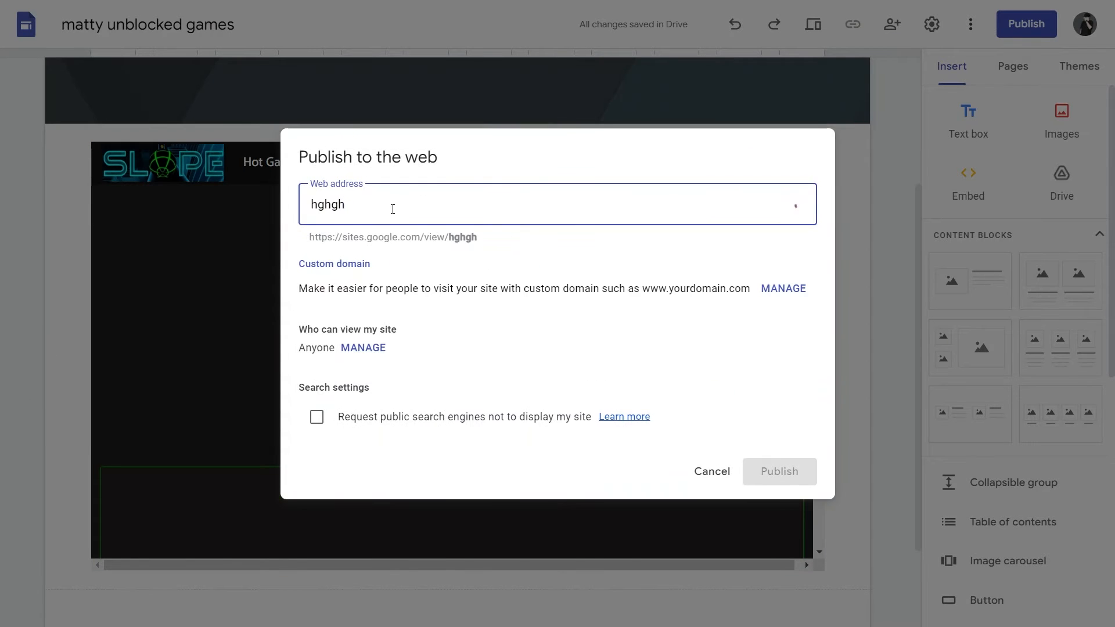
pyautogui.write('ugu')
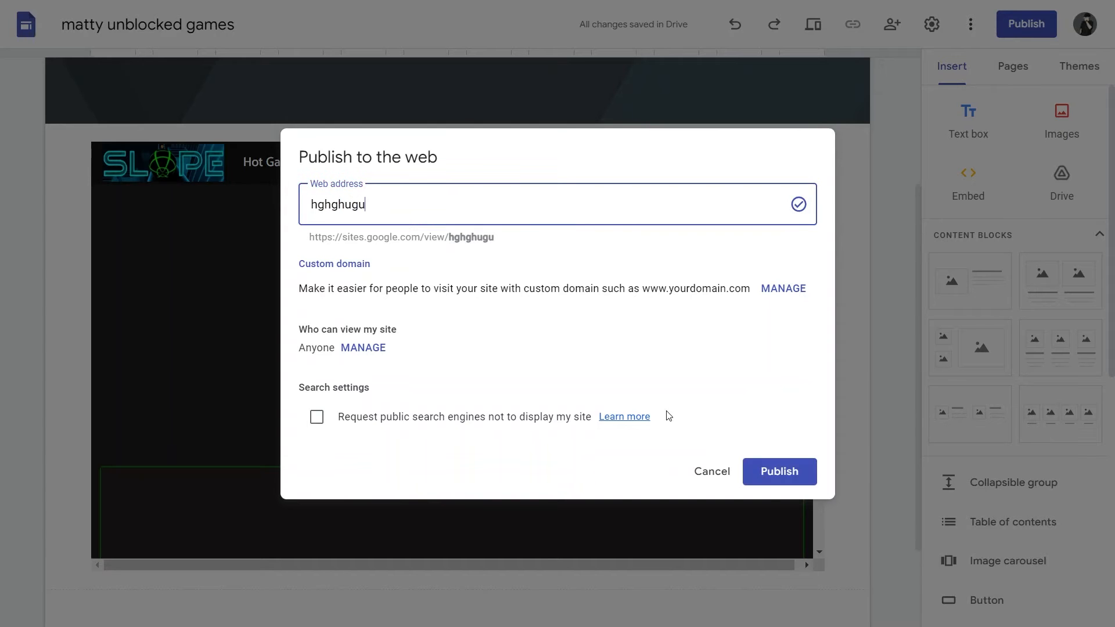
pyautogui.click(767, 475)
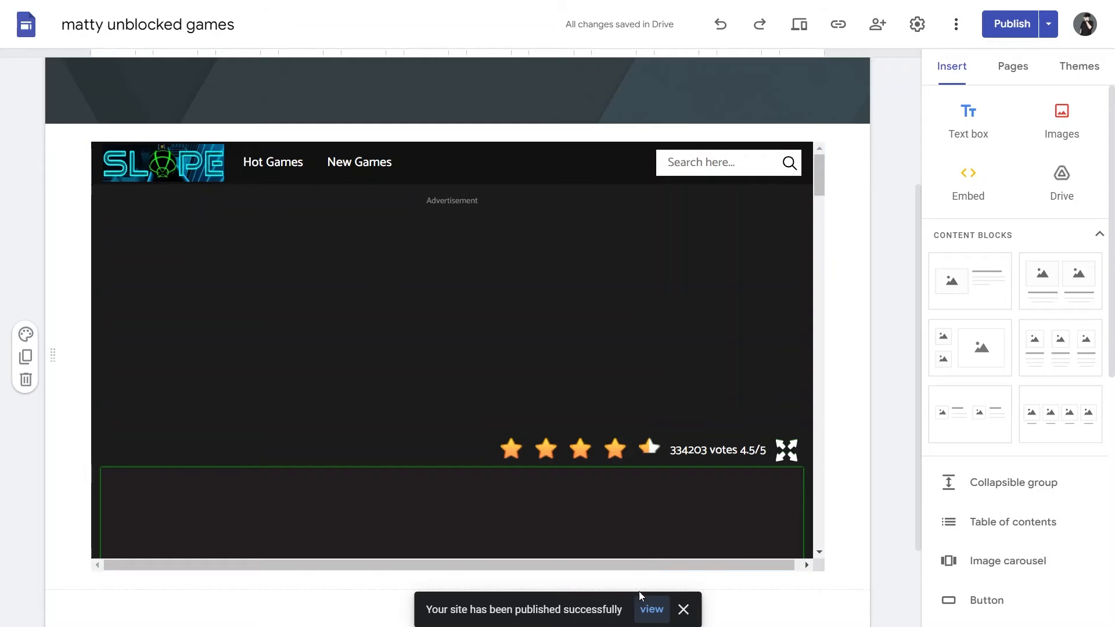
pyautogui.click(650, 610)
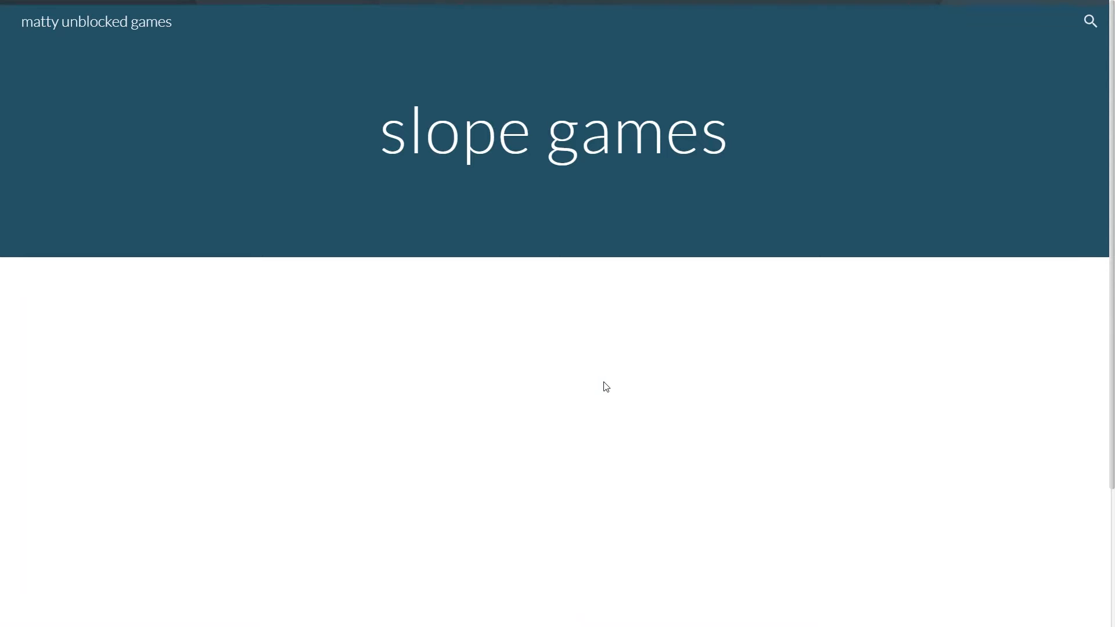
pyautogui.hotkey('ctrl', 'w')
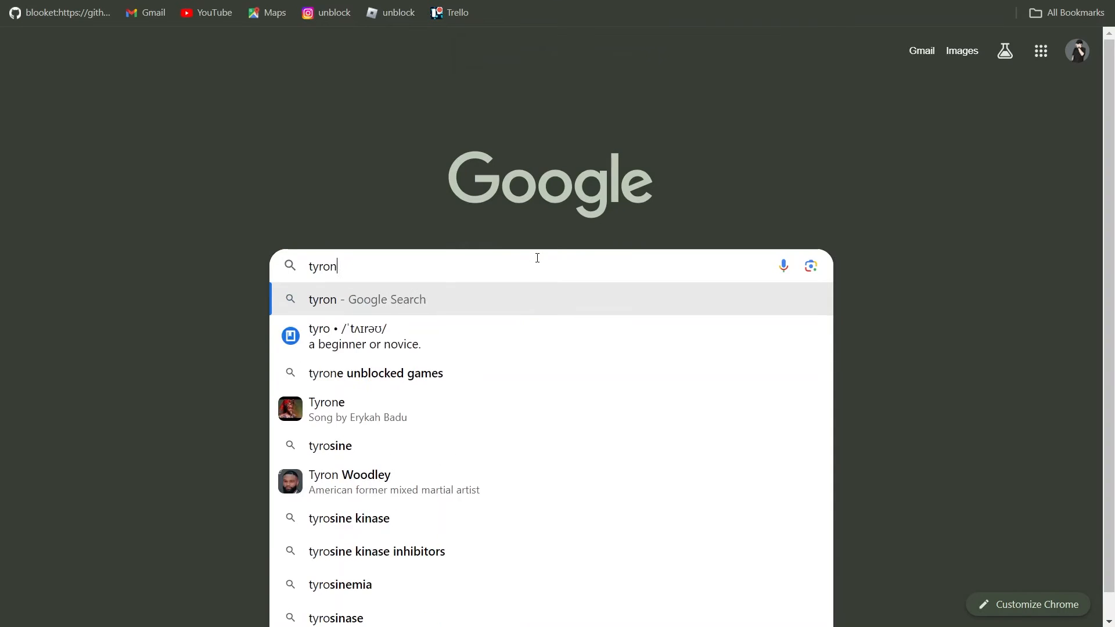
# Search the web for "tyrone unblocked games" and open the developer inspector on the Bus Parking Cityscape Depot game page.
pyautogui.write('e')
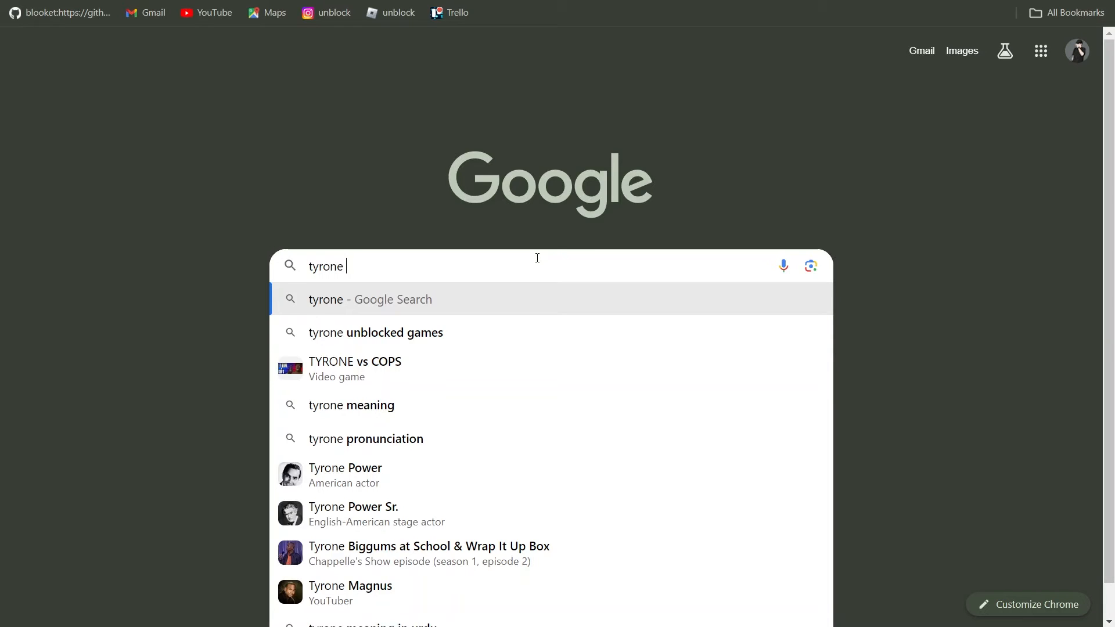
pyautogui.click(482, 341)
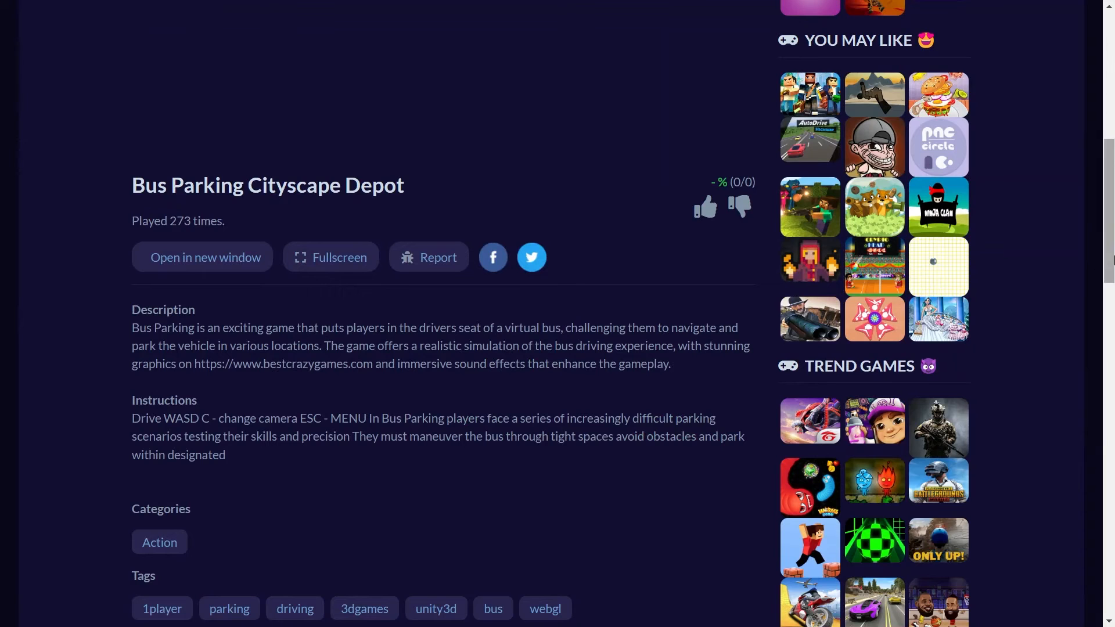
pyautogui.rightClick(77, 310)
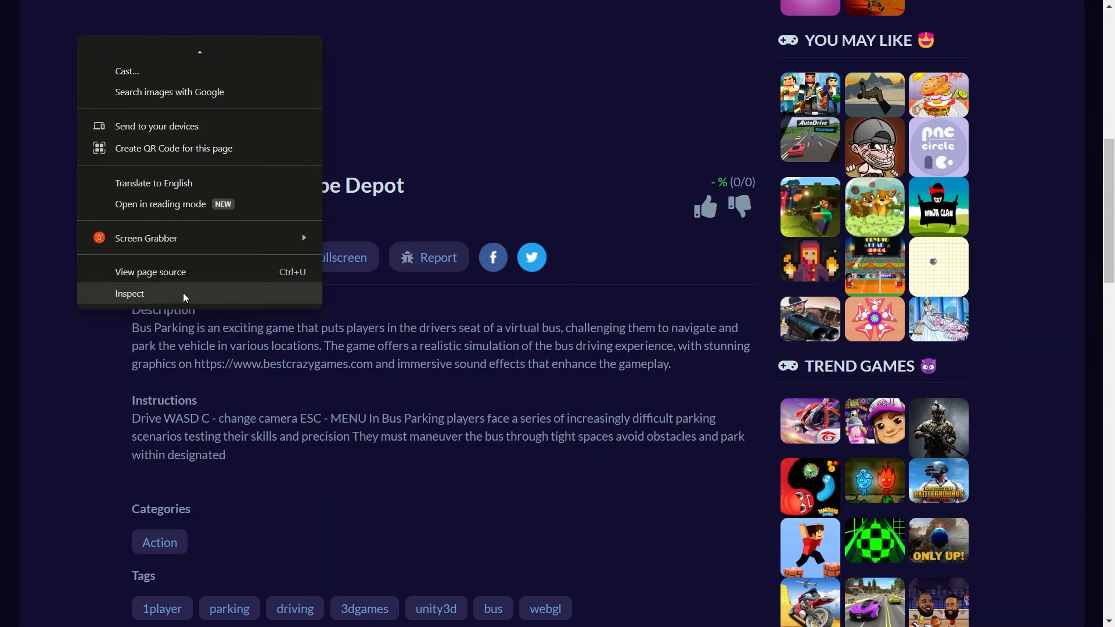
pyautogui.click(183, 292)
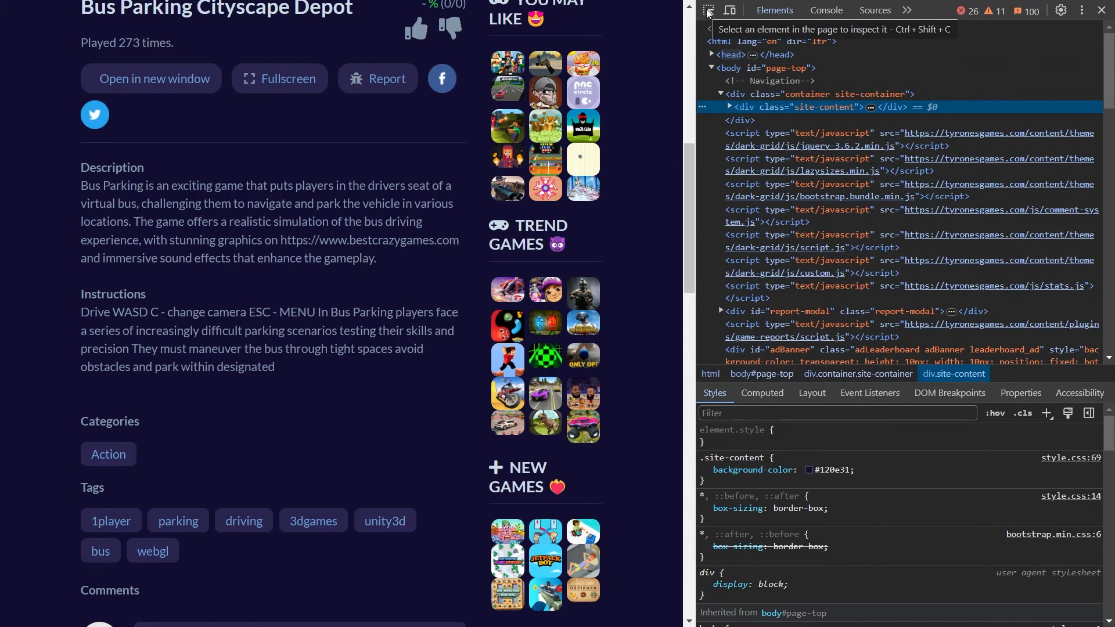
# Open the game page's root html element for editing as HTML in the inspector.
pyautogui.click(709, 11)
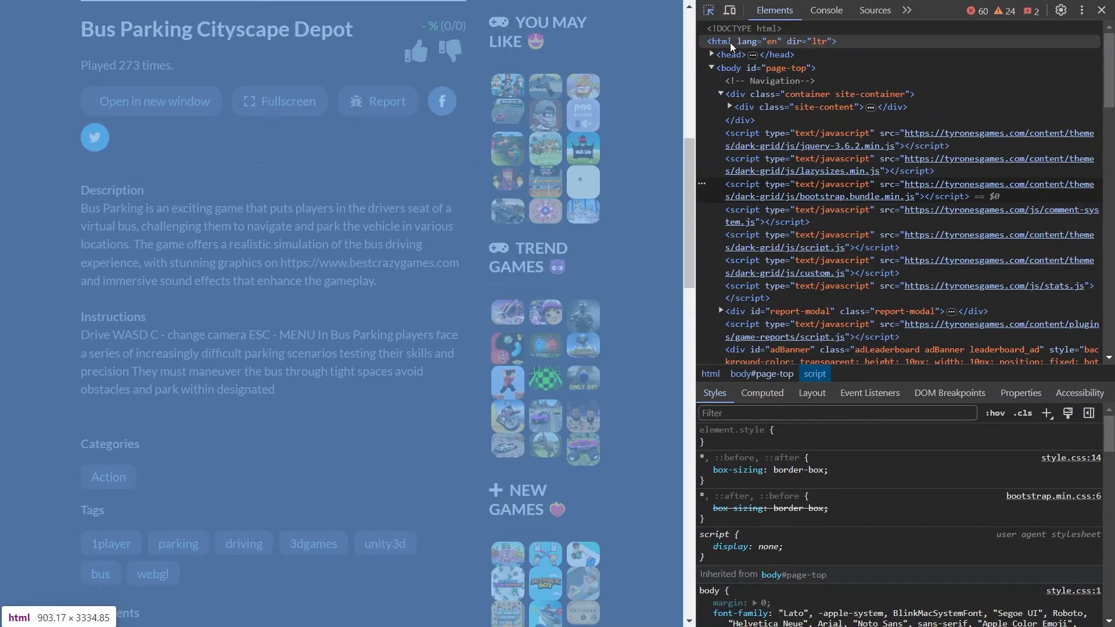
pyautogui.rightClick(732, 44)
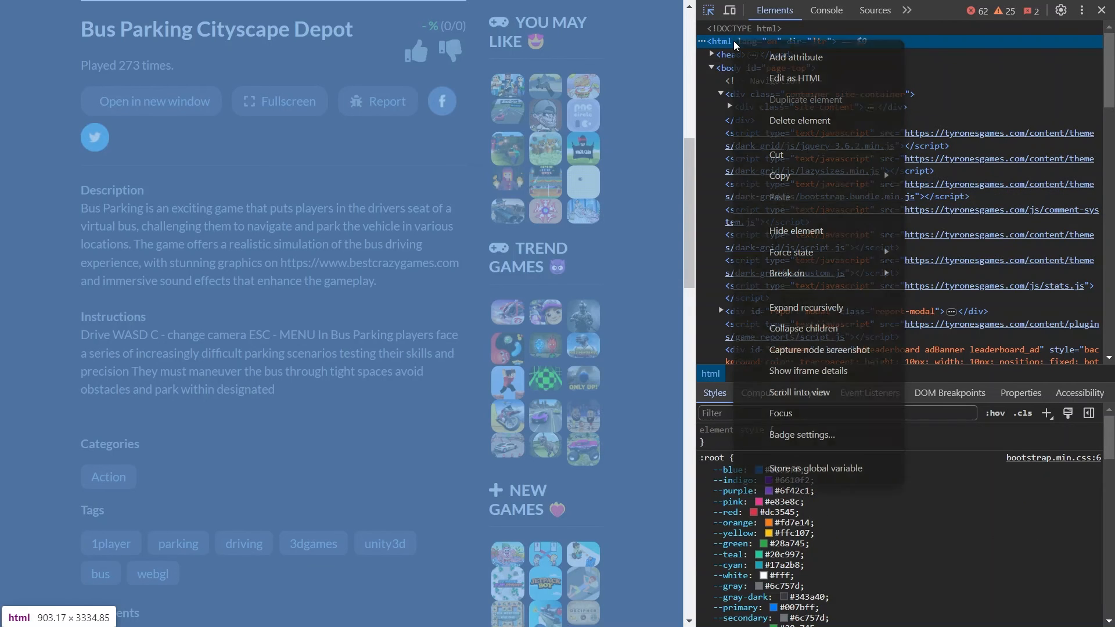
pyautogui.click(768, 78)
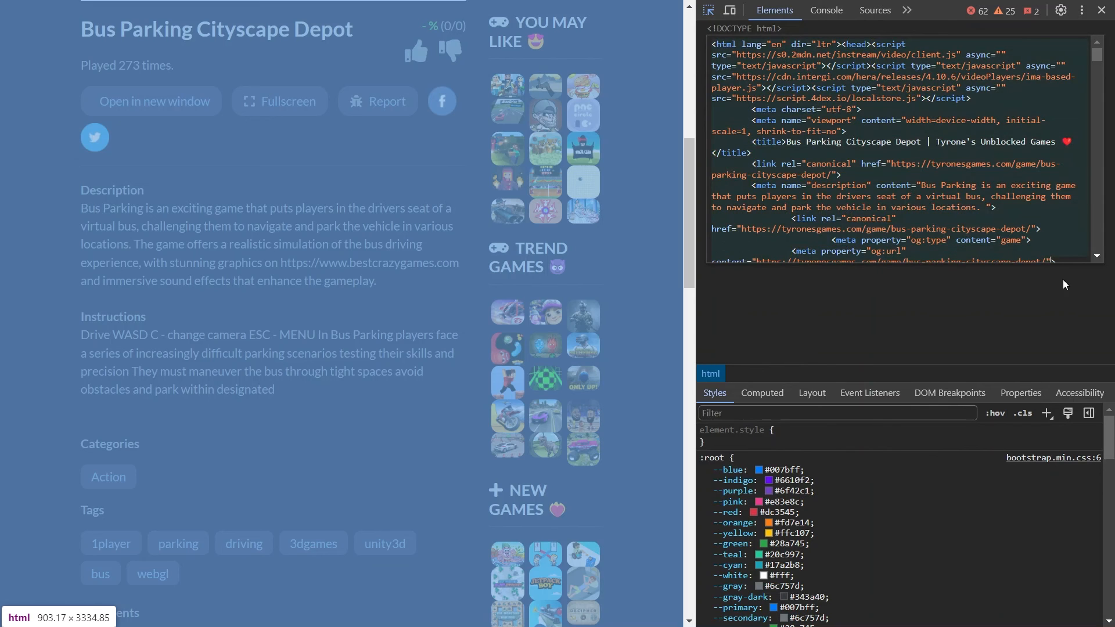
pyautogui.rightClick(852, 80)
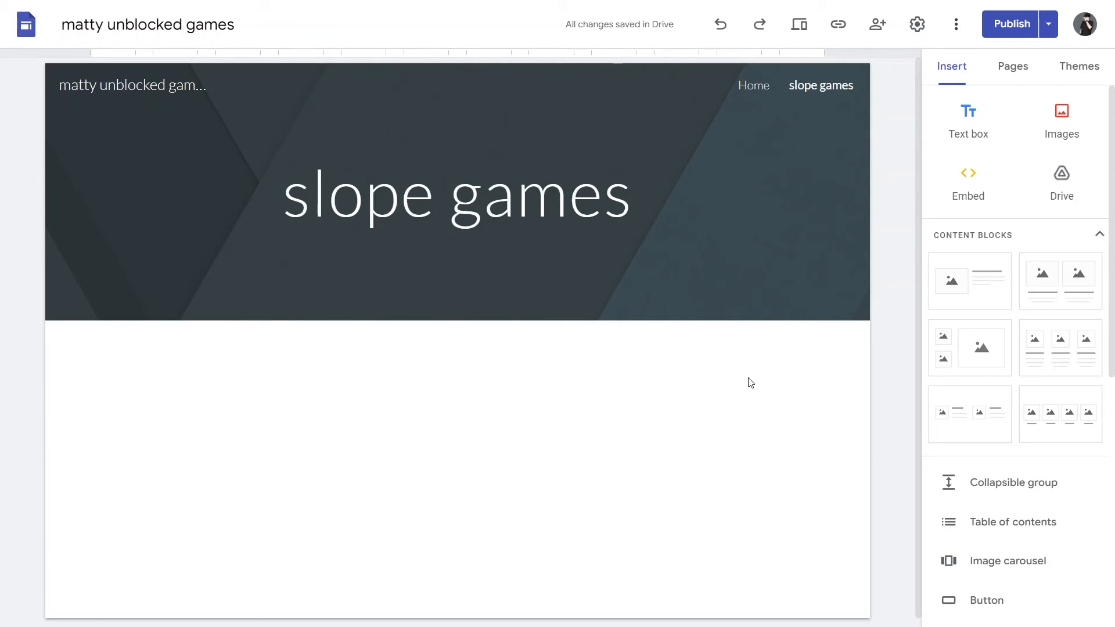
# Replace the header title of the slope games page with "unblocked game".
pyautogui.tripleClick(446, 199)
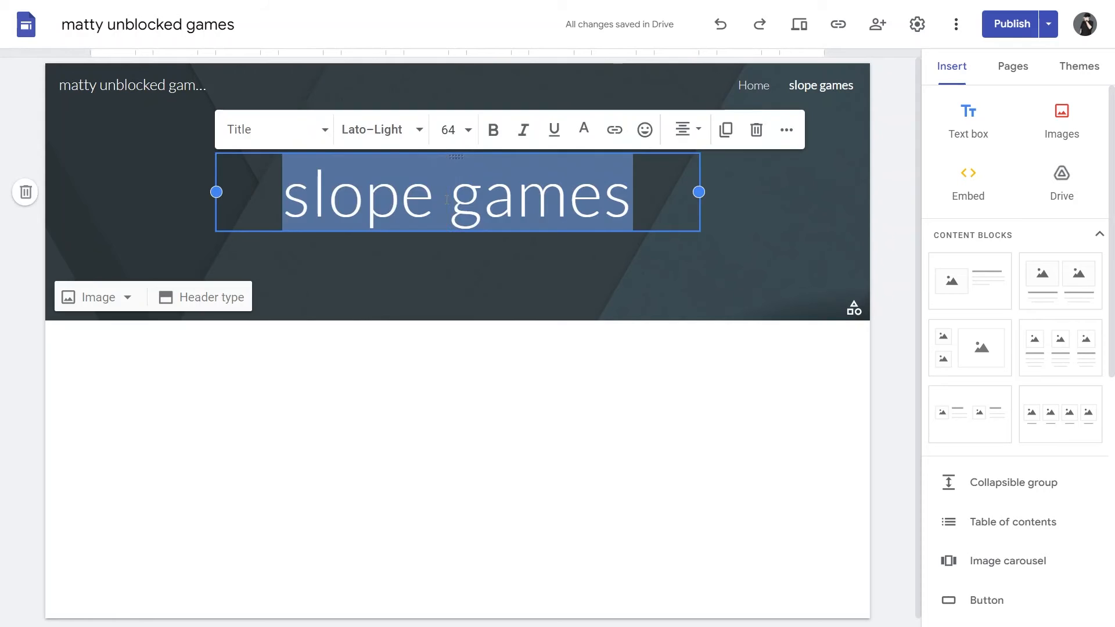
pyautogui.write('unblocked gam')
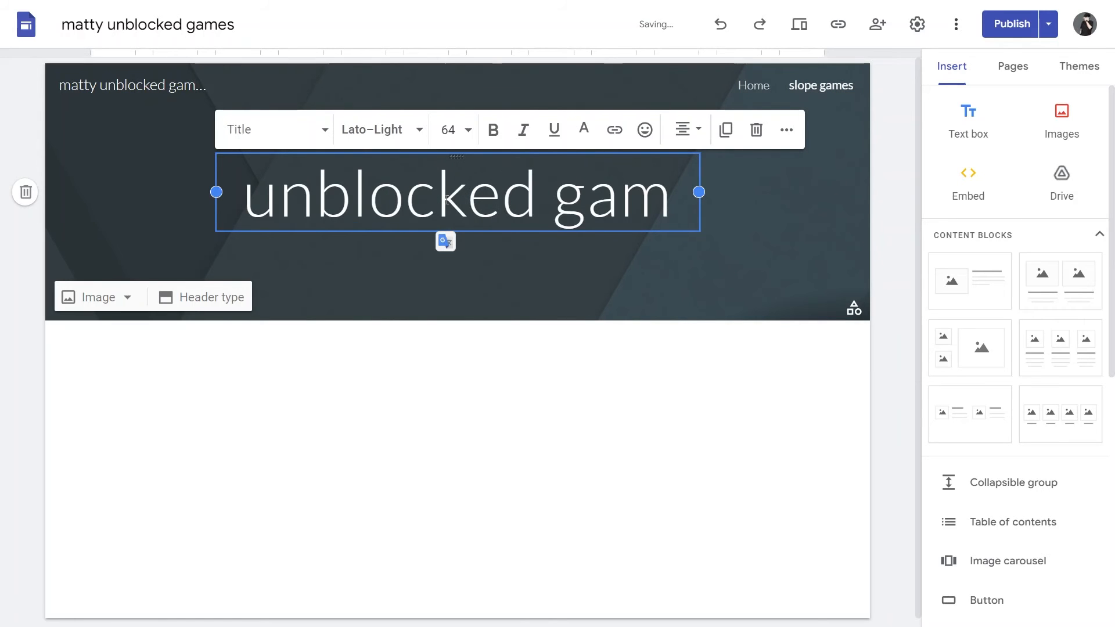
pyautogui.write('e')
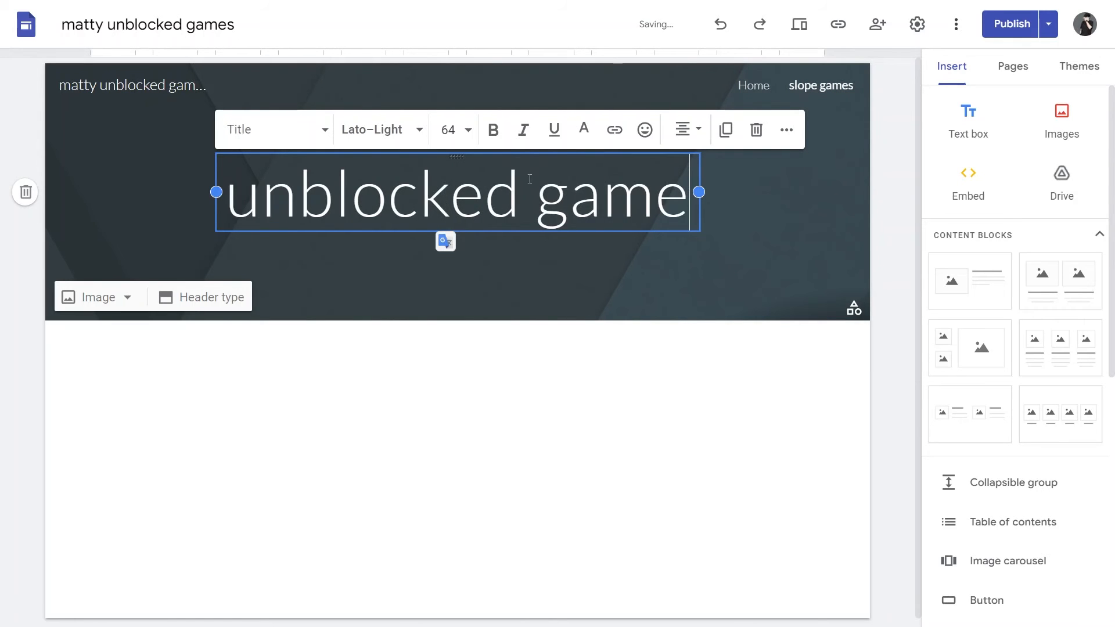
# Embed the copied HTML code of the Bus Parking game page below the page header as embed code.
pyautogui.click(967, 196)
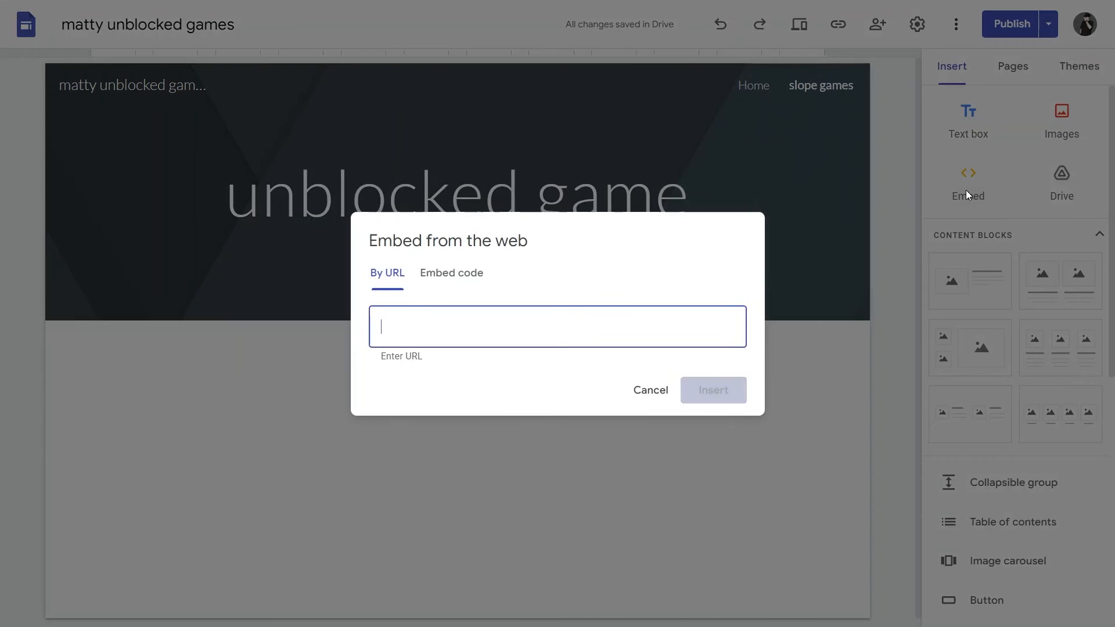
pyautogui.click(450, 271)
pyautogui.rightClick(399, 309)
pyautogui.click(437, 184)
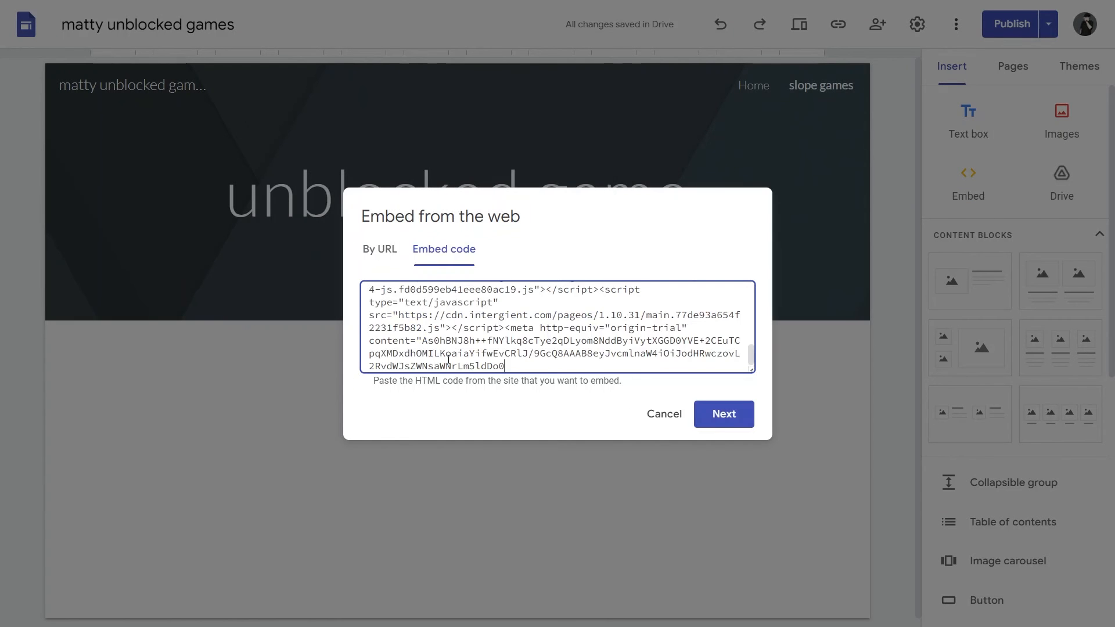
pyautogui.click(722, 413)
pyautogui.click(715, 490)
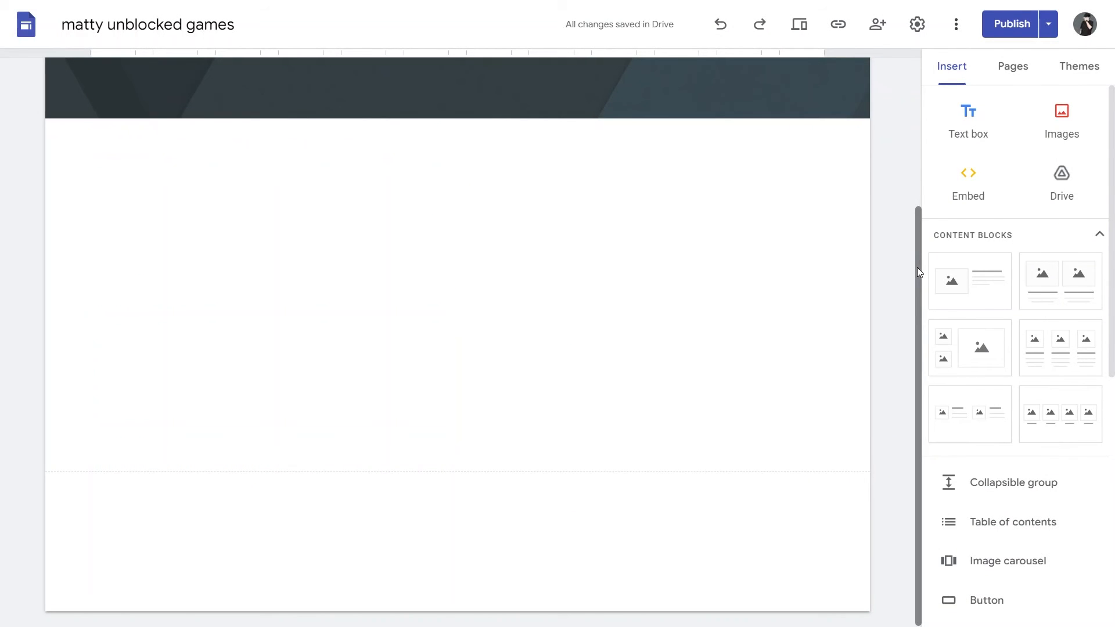
pyautogui.moveTo(917, 267); pyautogui.dragTo(908, 142)
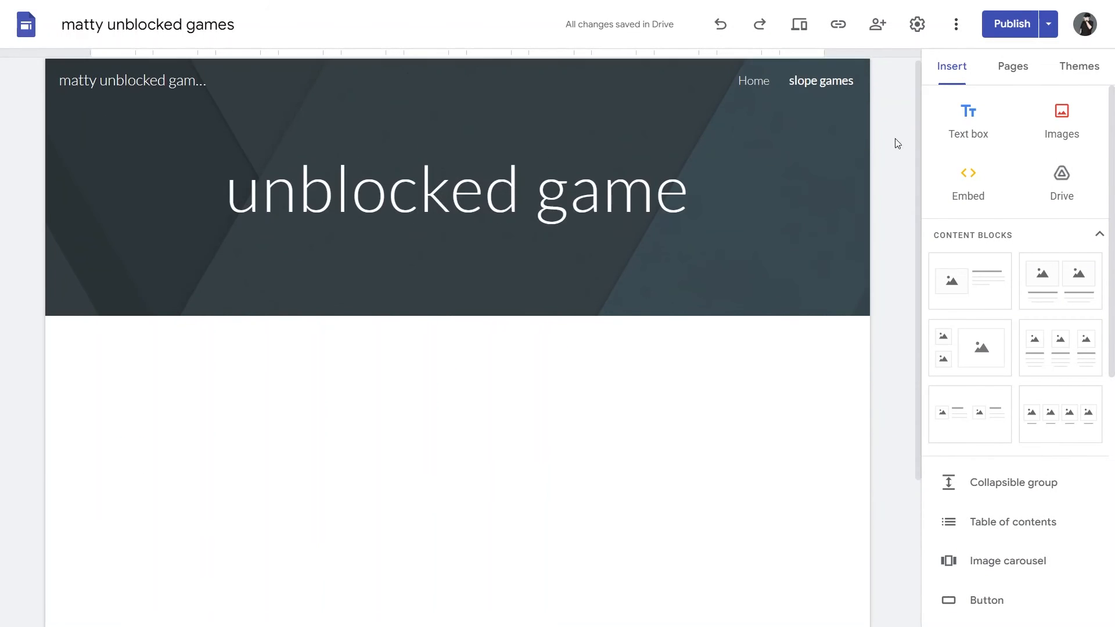
# Rename the slope games page in the site's page list as "unbloked game".
pyautogui.click(1013, 67)
pyautogui.doubleClick(996, 168)
pyautogui.write('unbloked game')
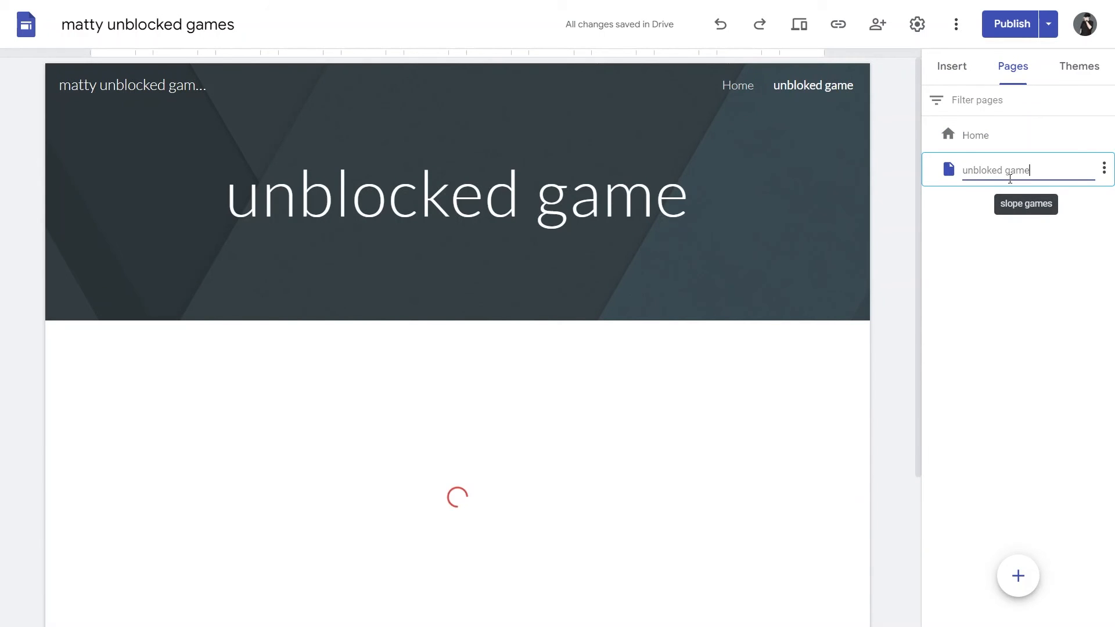
# Add a two-image content block and fill its first placeholder with the Cooking Mama picture from a Google Images search for "unblocked games".
pyautogui.click(951, 68)
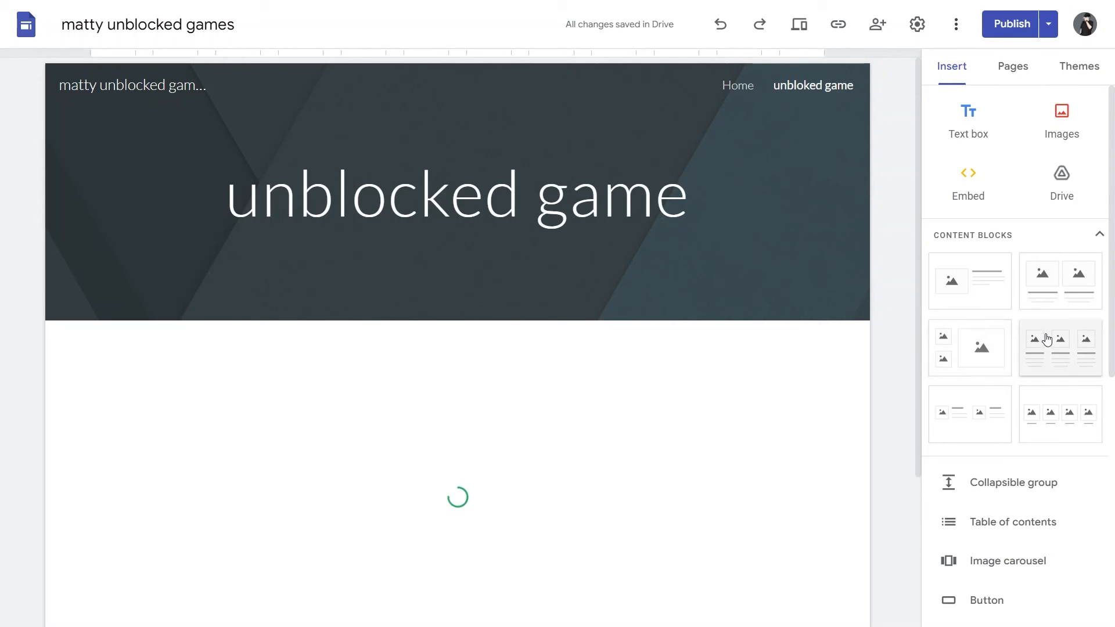
pyautogui.click(1062, 279)
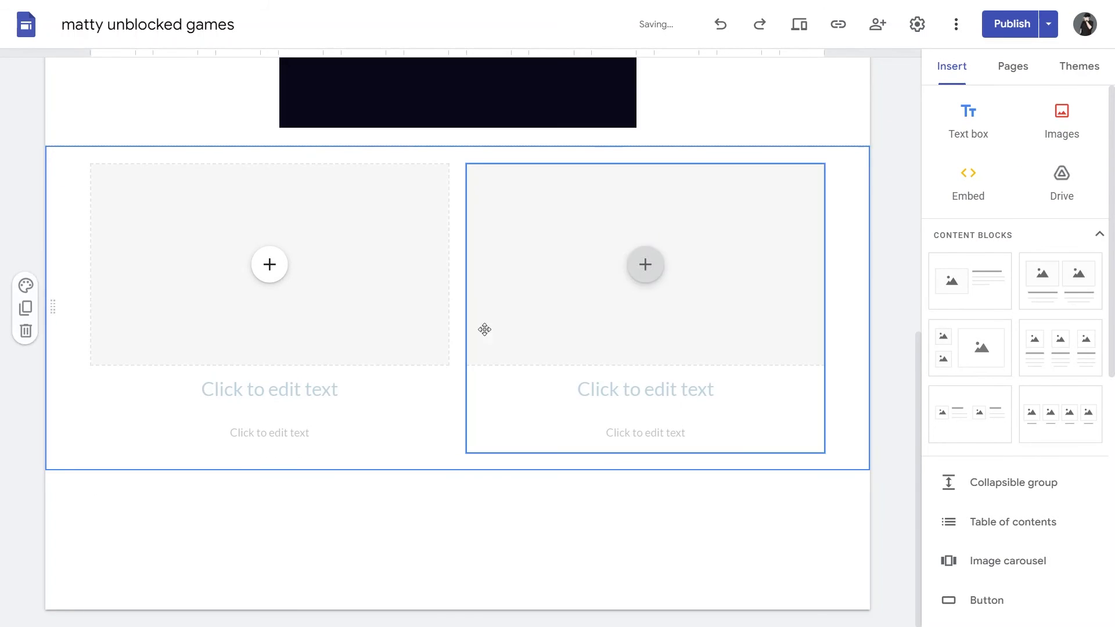
pyautogui.click(185, 313)
pyautogui.click(320, 119)
pyautogui.click(370, 67)
pyautogui.write('unblo')
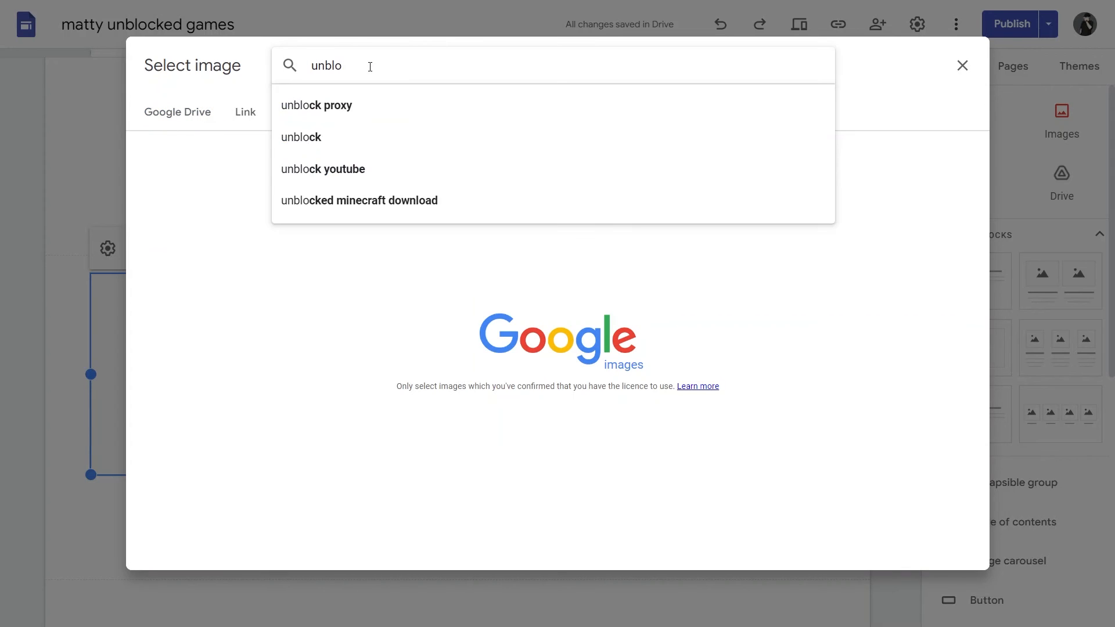
pyautogui.write('cked')
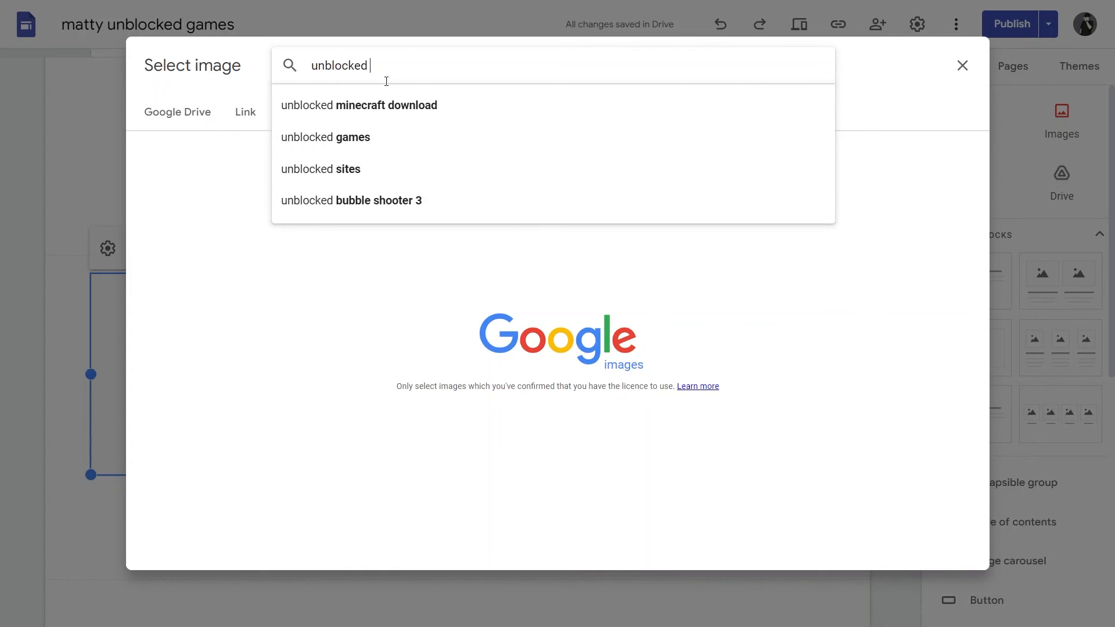
pyautogui.click(368, 142)
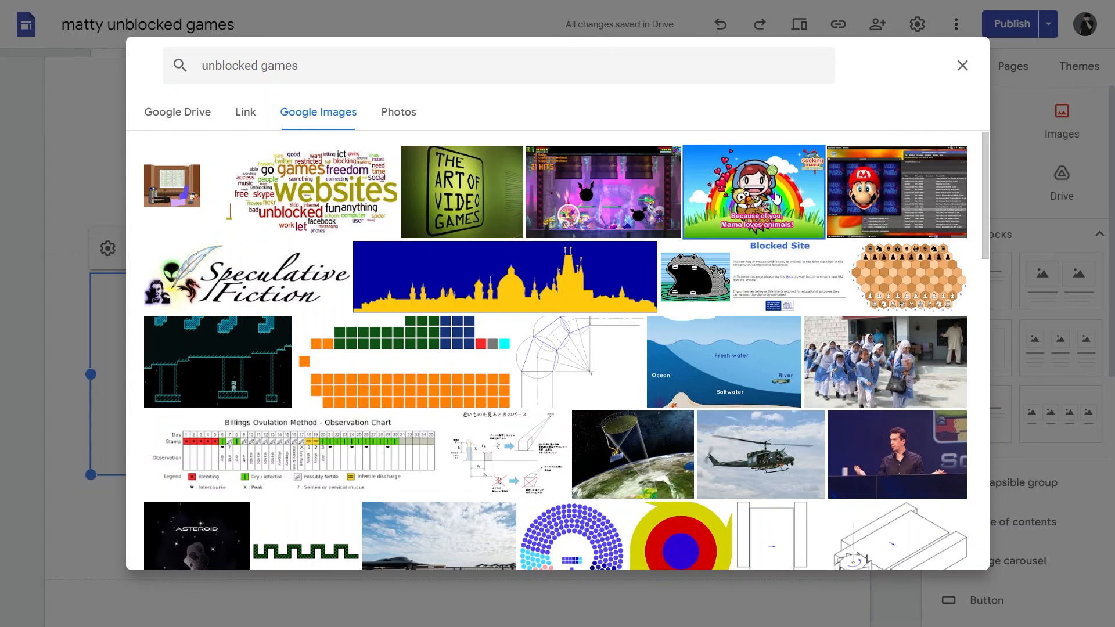
pyautogui.doubleClick(770, 200)
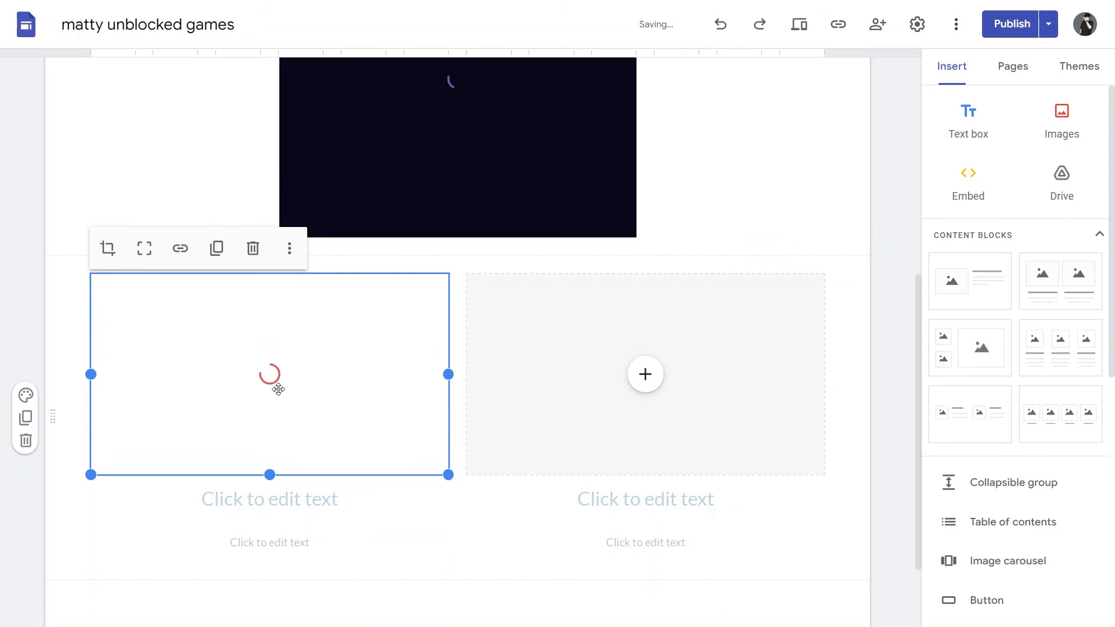
# Enter "unblocked games" as the heading under the Cooking Mama picture.
pyautogui.click(278, 499)
pyautogui.write('unblocked games')
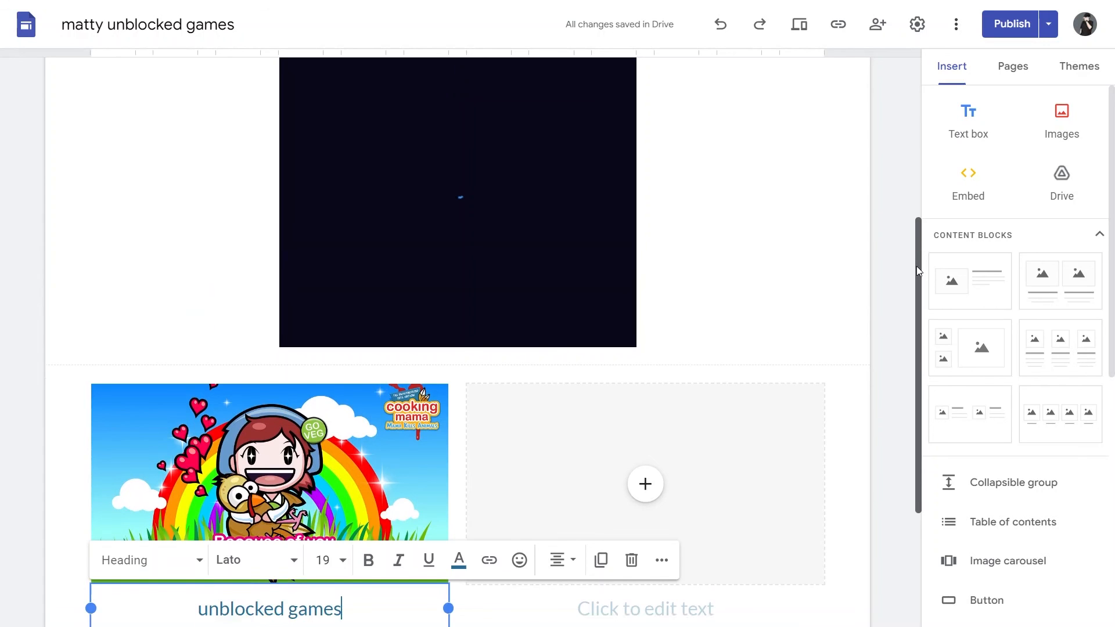
# Start publishing the updated site and dismiss the introductory notice in the change review.
pyautogui.scroll(1, 916, 266)
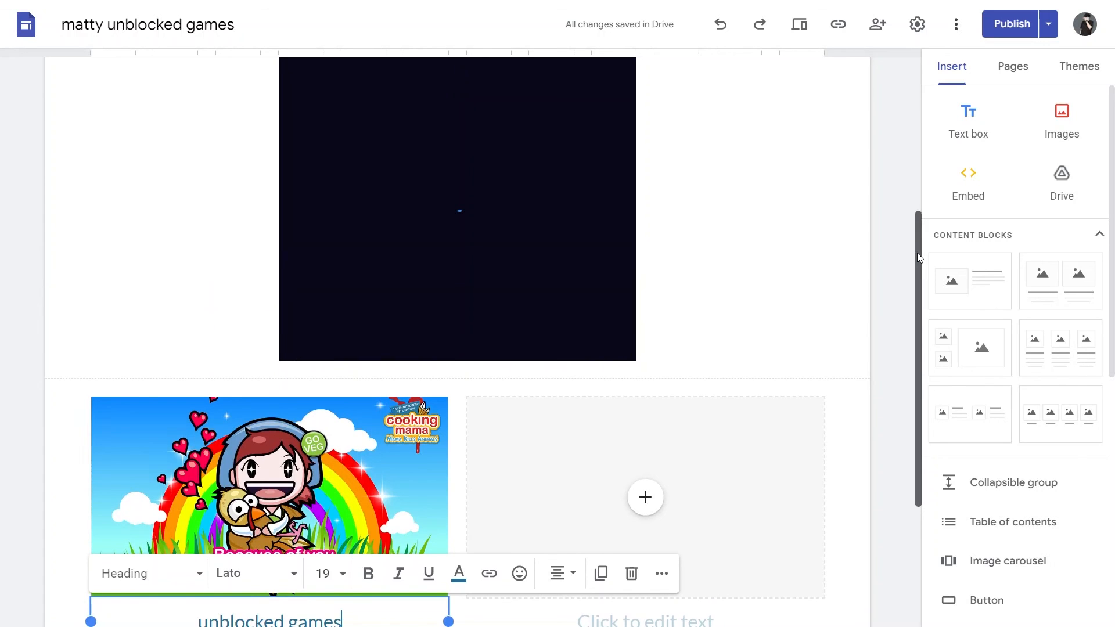
pyautogui.scroll(1, 917, 252)
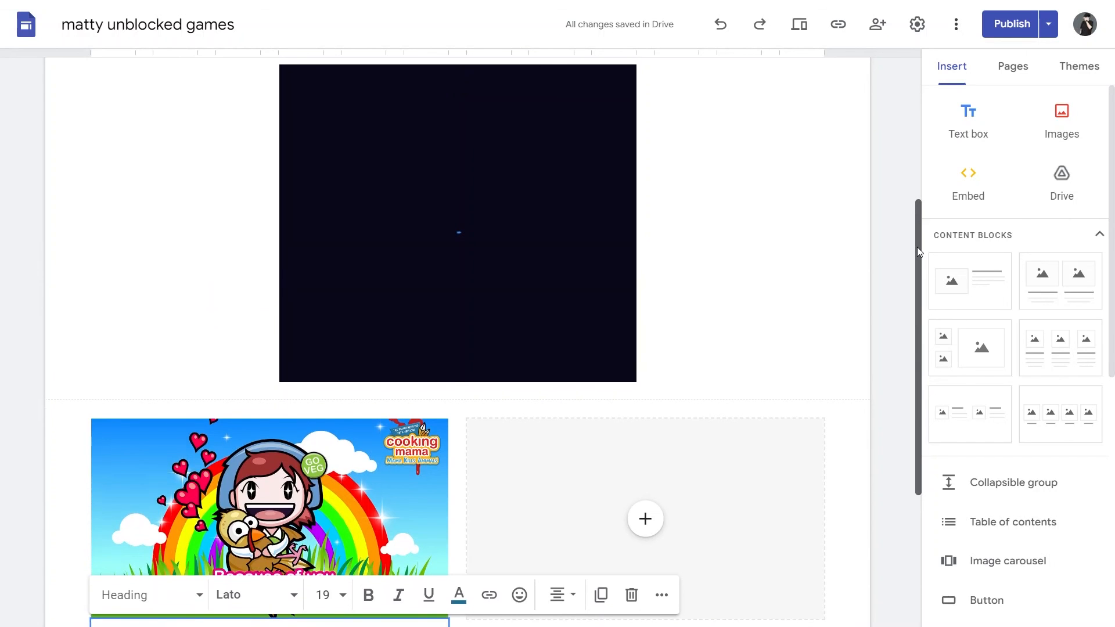
pyautogui.scroll(1, 918, 243)
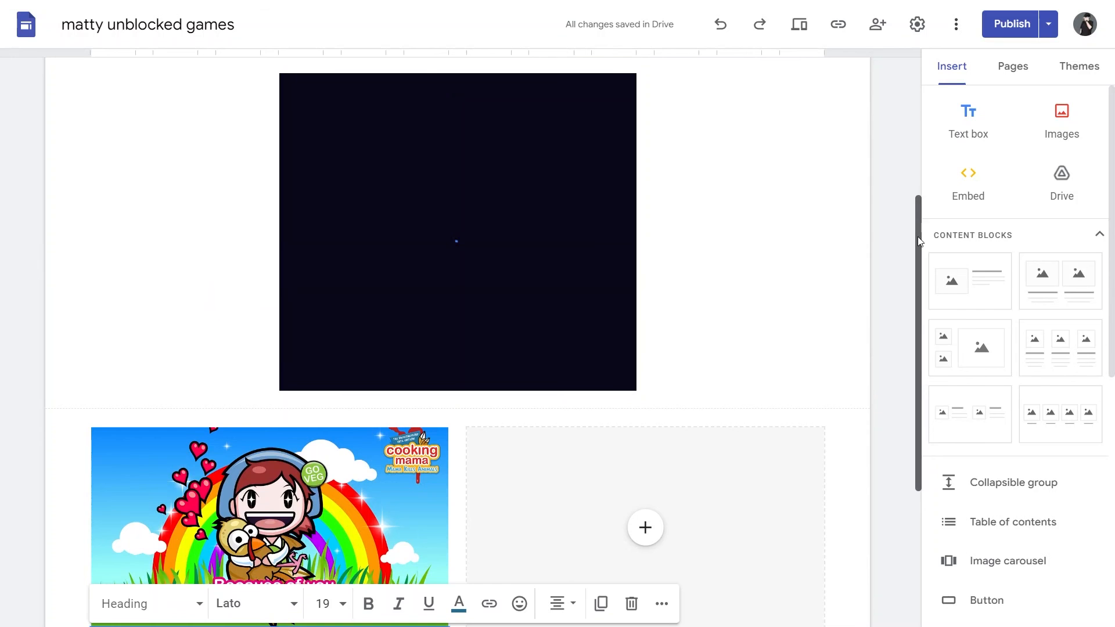
pyautogui.scroll(5, 918, 241)
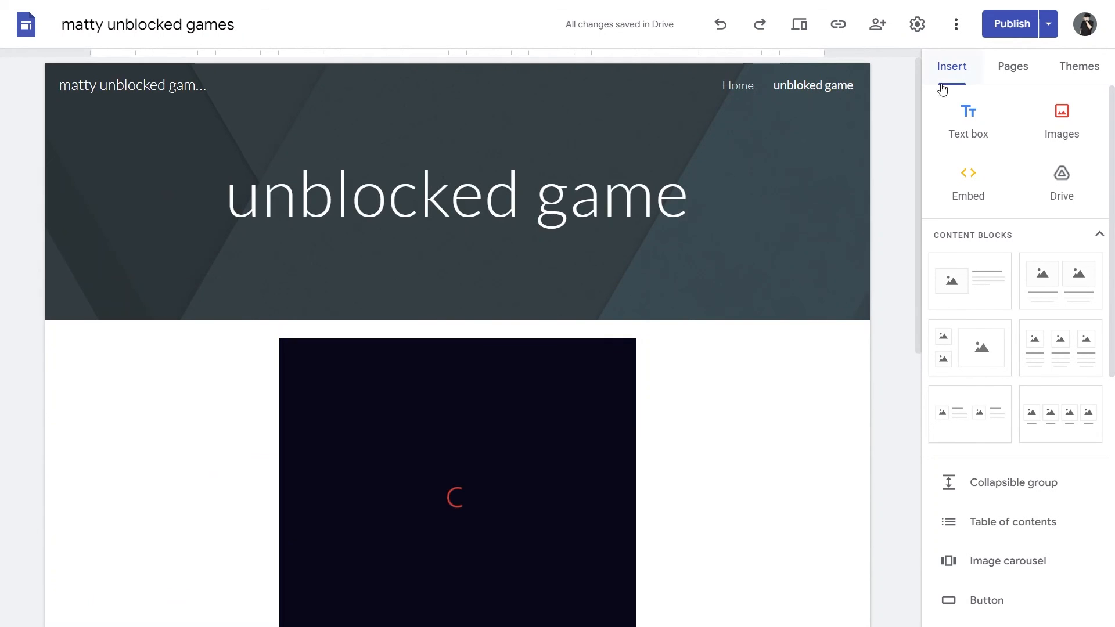
pyautogui.click(1018, 26)
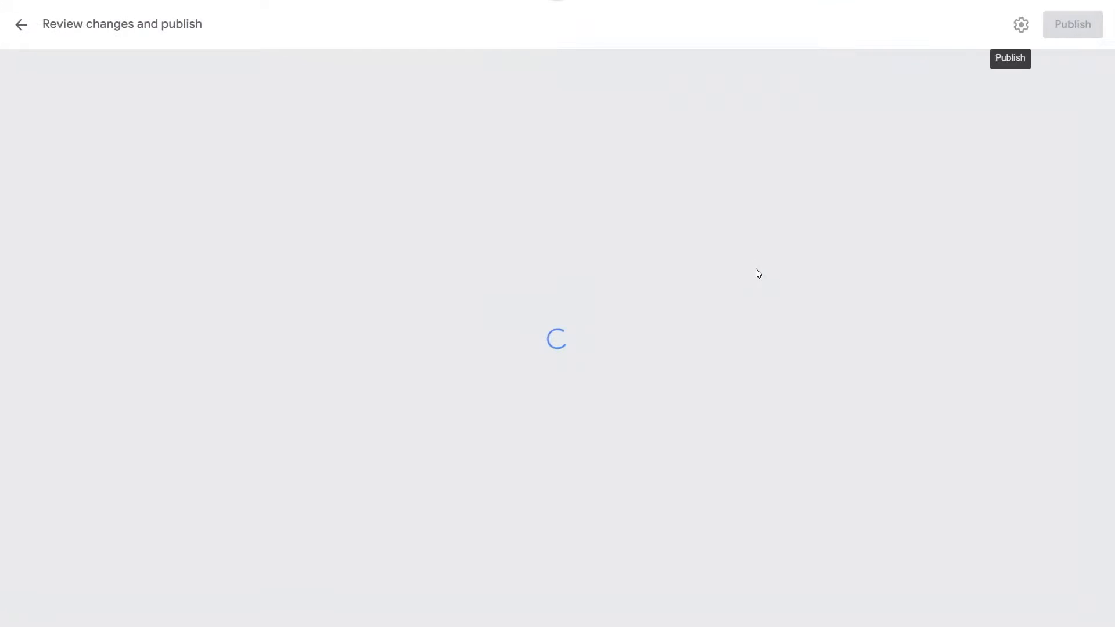
pyautogui.click(681, 411)
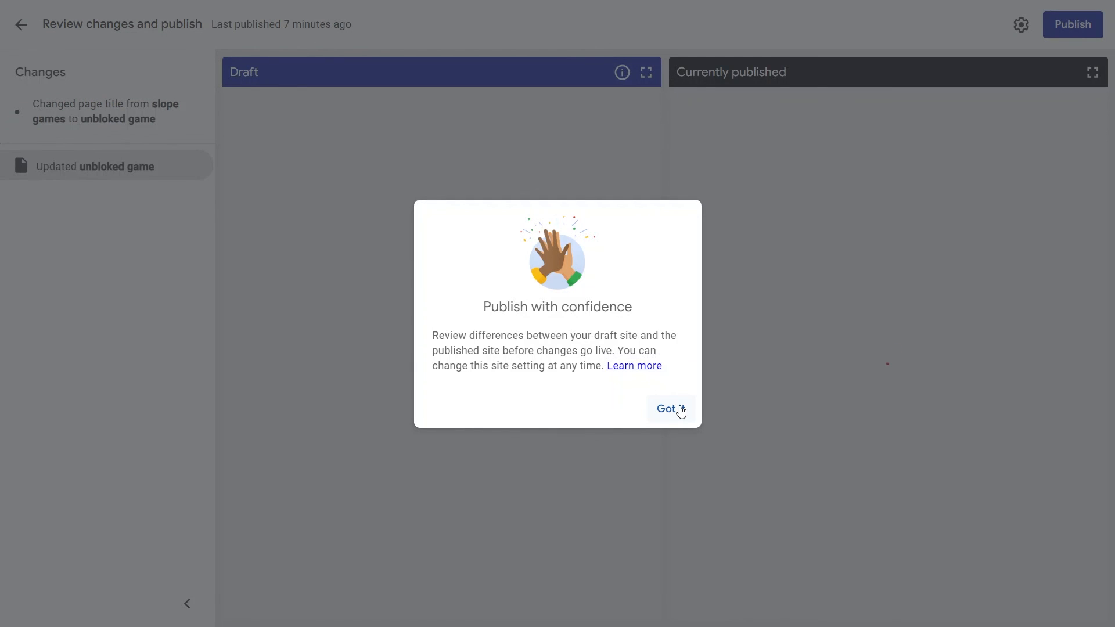